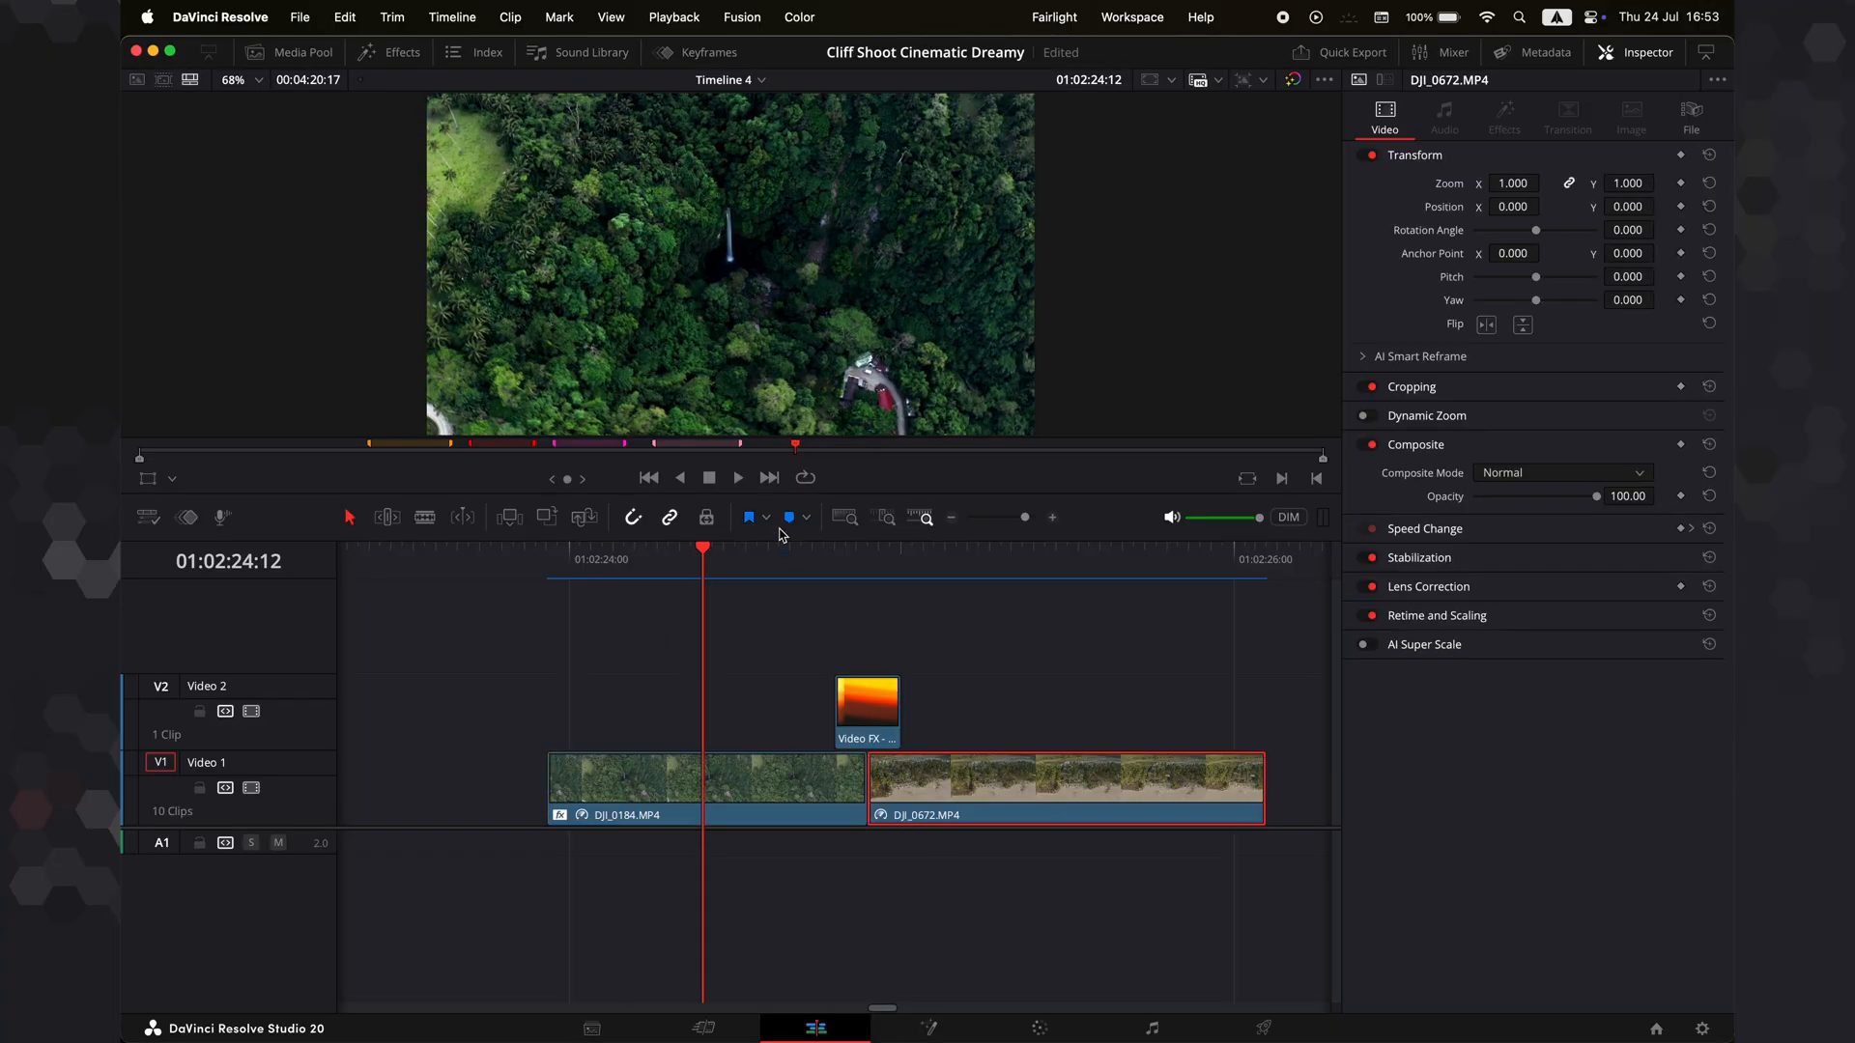
# Play the timeline from 01:02:24:12 and review the film burn overlay over the DJI_0672 cut
pyautogui.click(706, 579)
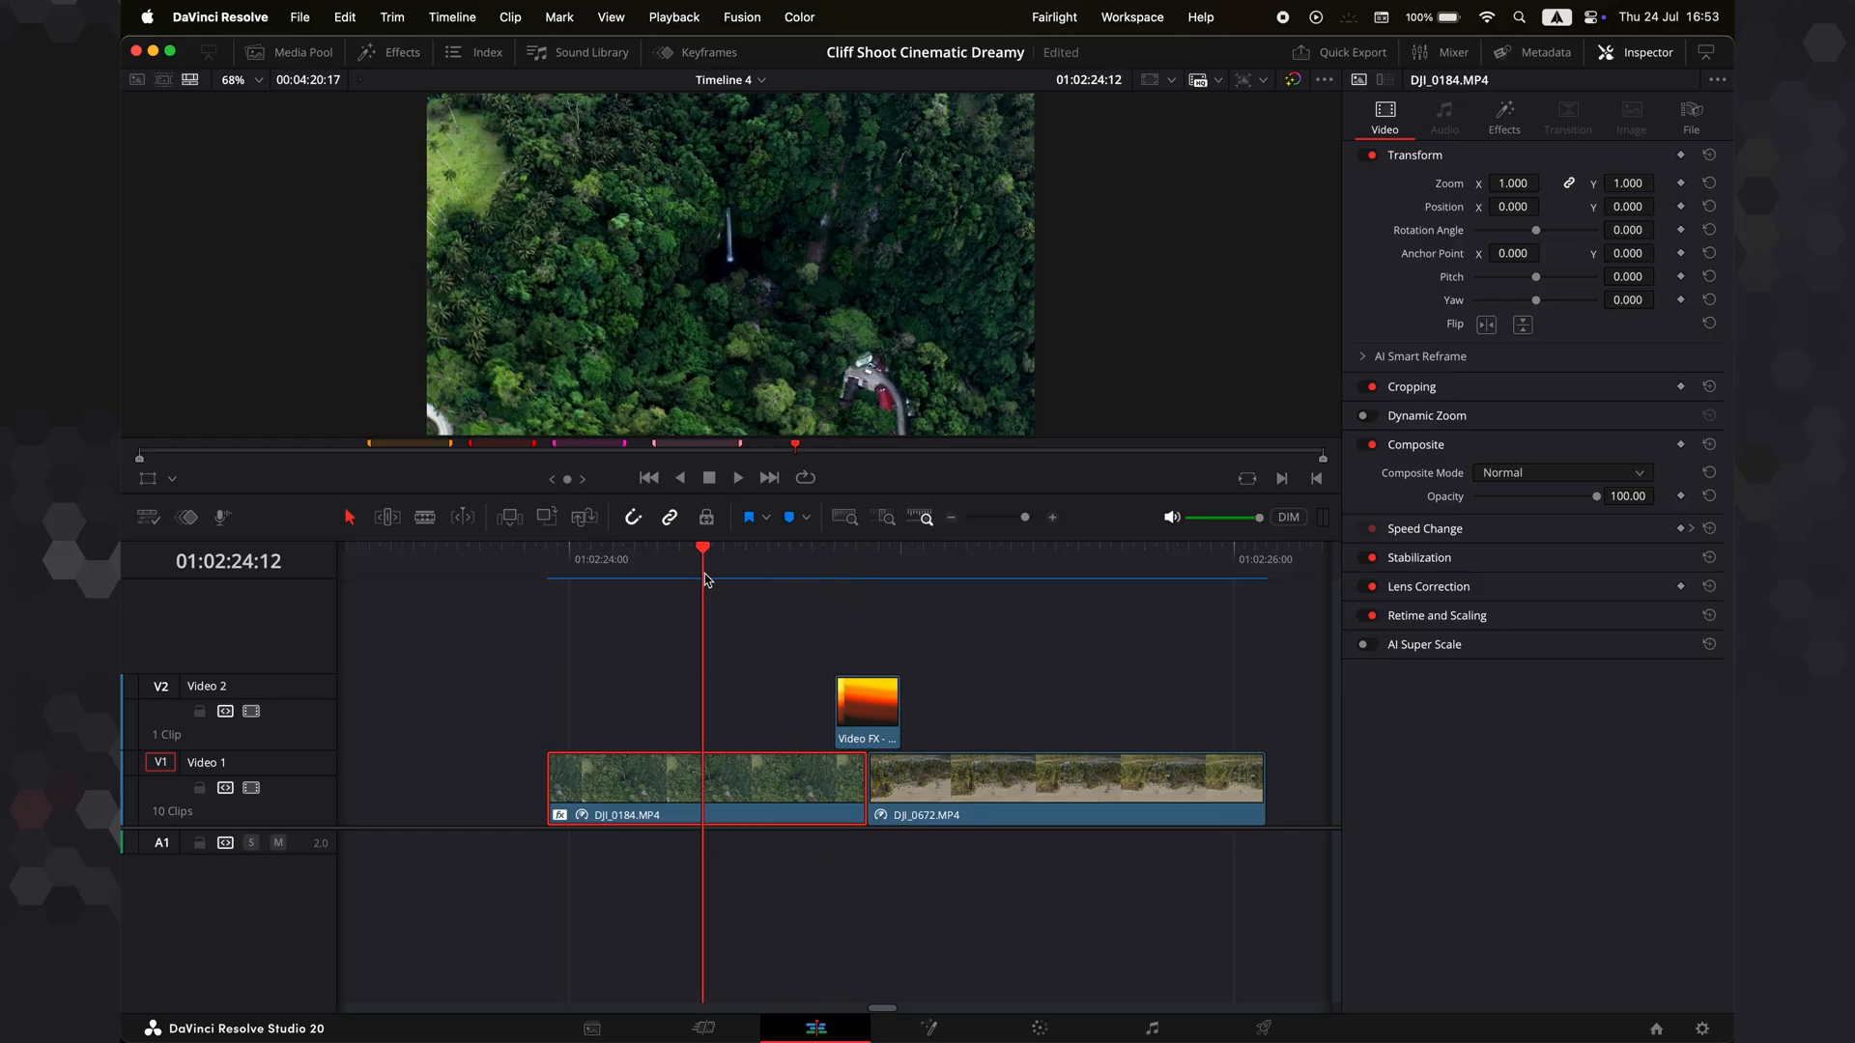
pyautogui.press('space')
pyautogui.click(702, 572)
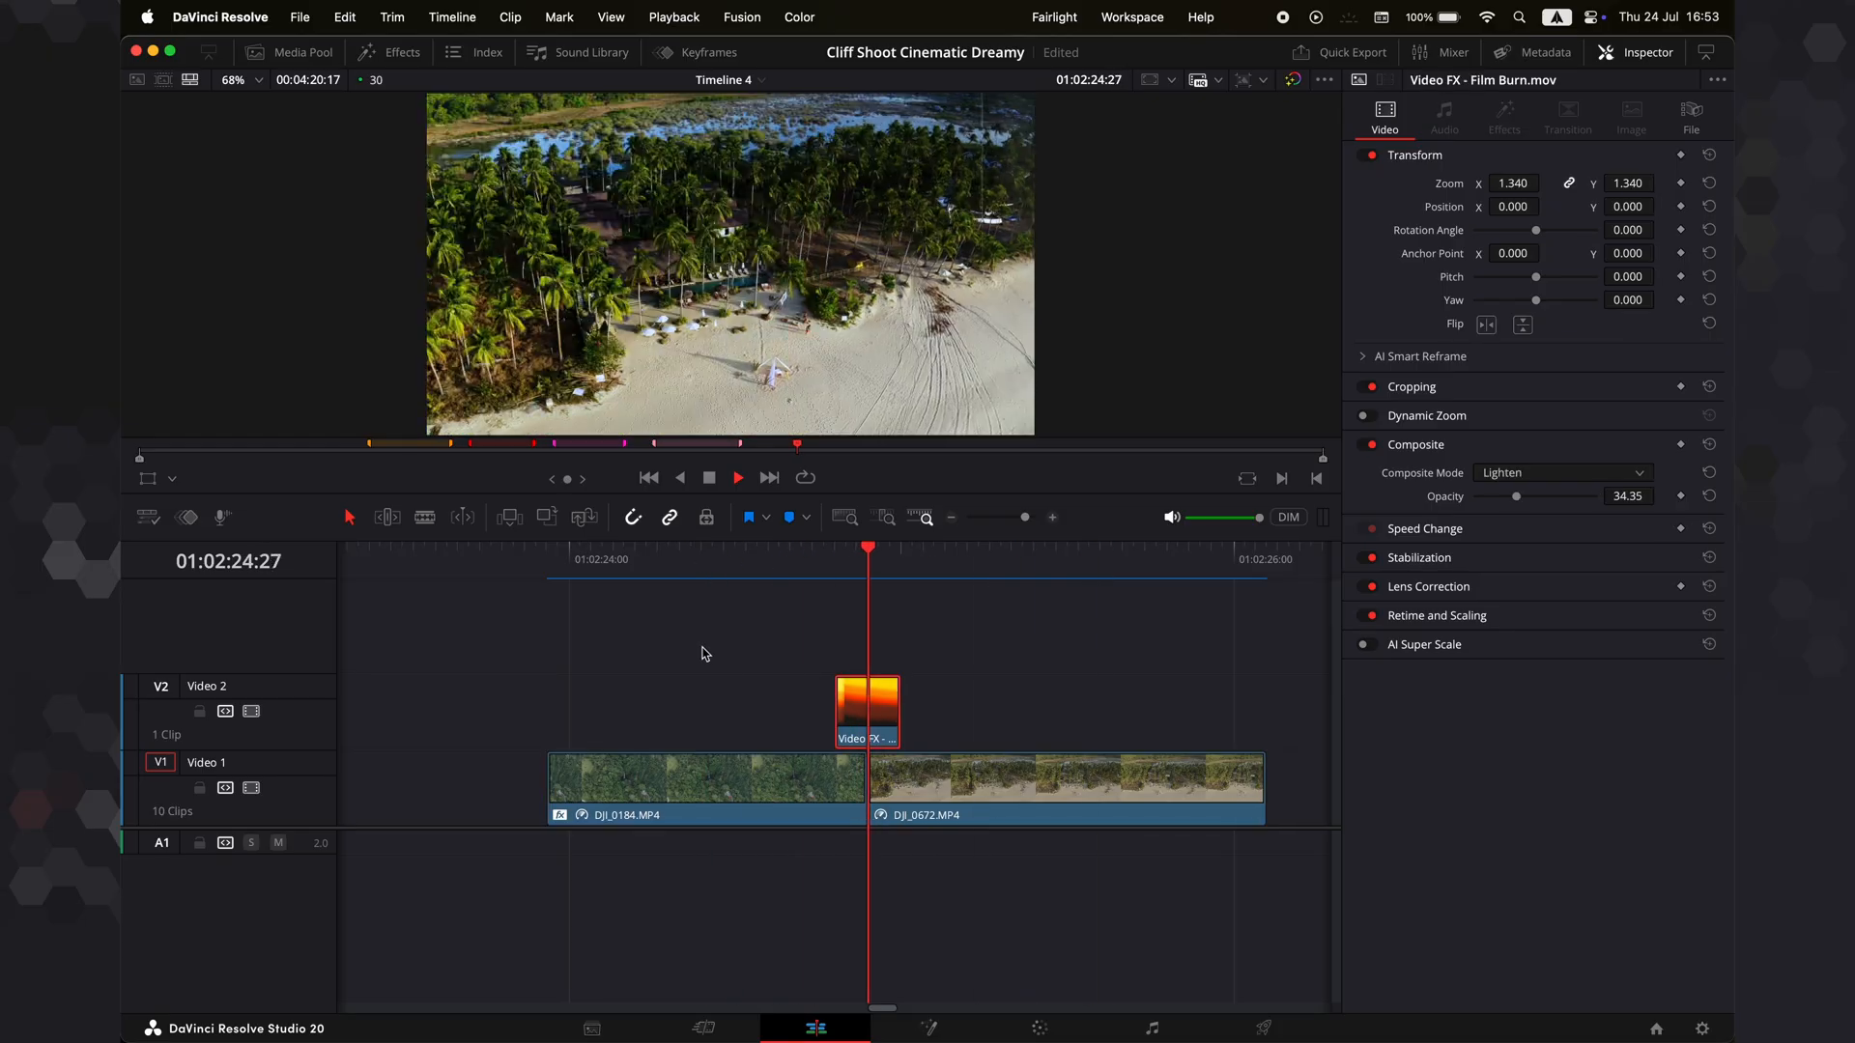
pyautogui.click(726, 571)
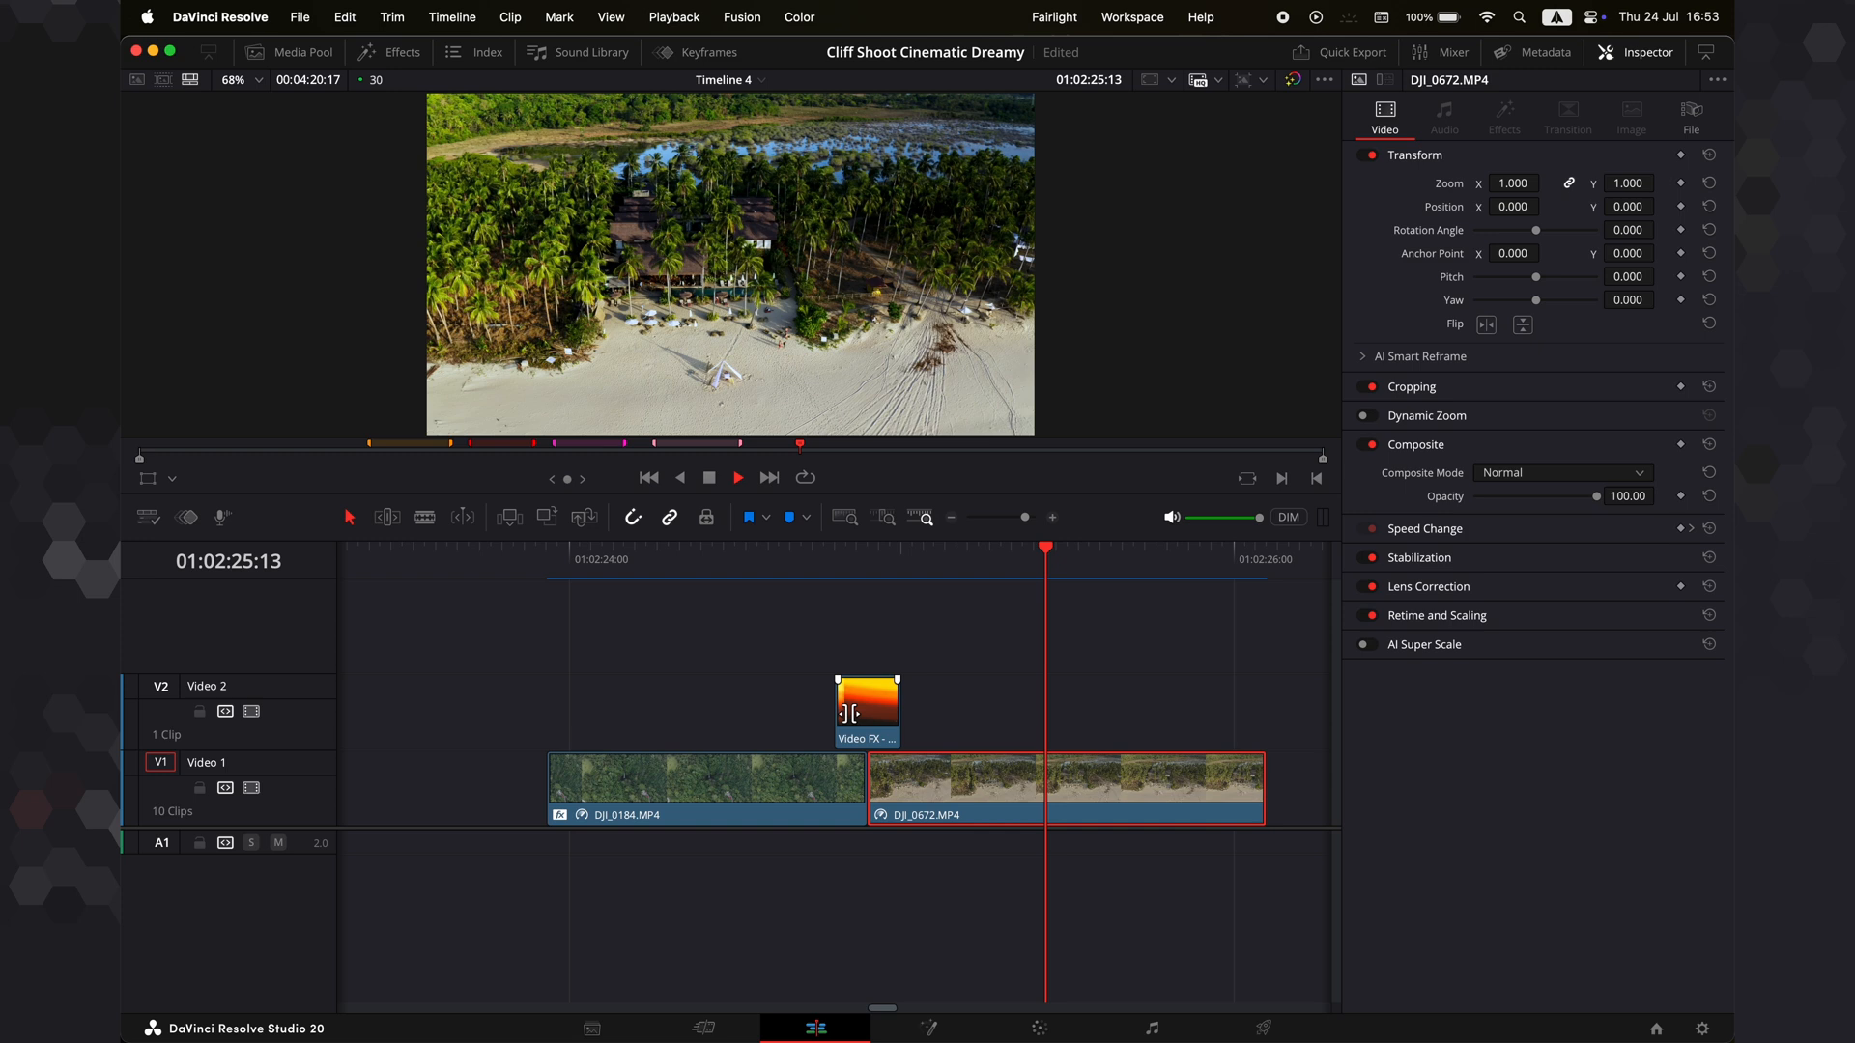
pyautogui.press('space')
# Select the film burn overlay and the DJI_0184 and DJI_0672 drone clips in turn
pyautogui.click(848, 710)
pyautogui.click(833, 797)
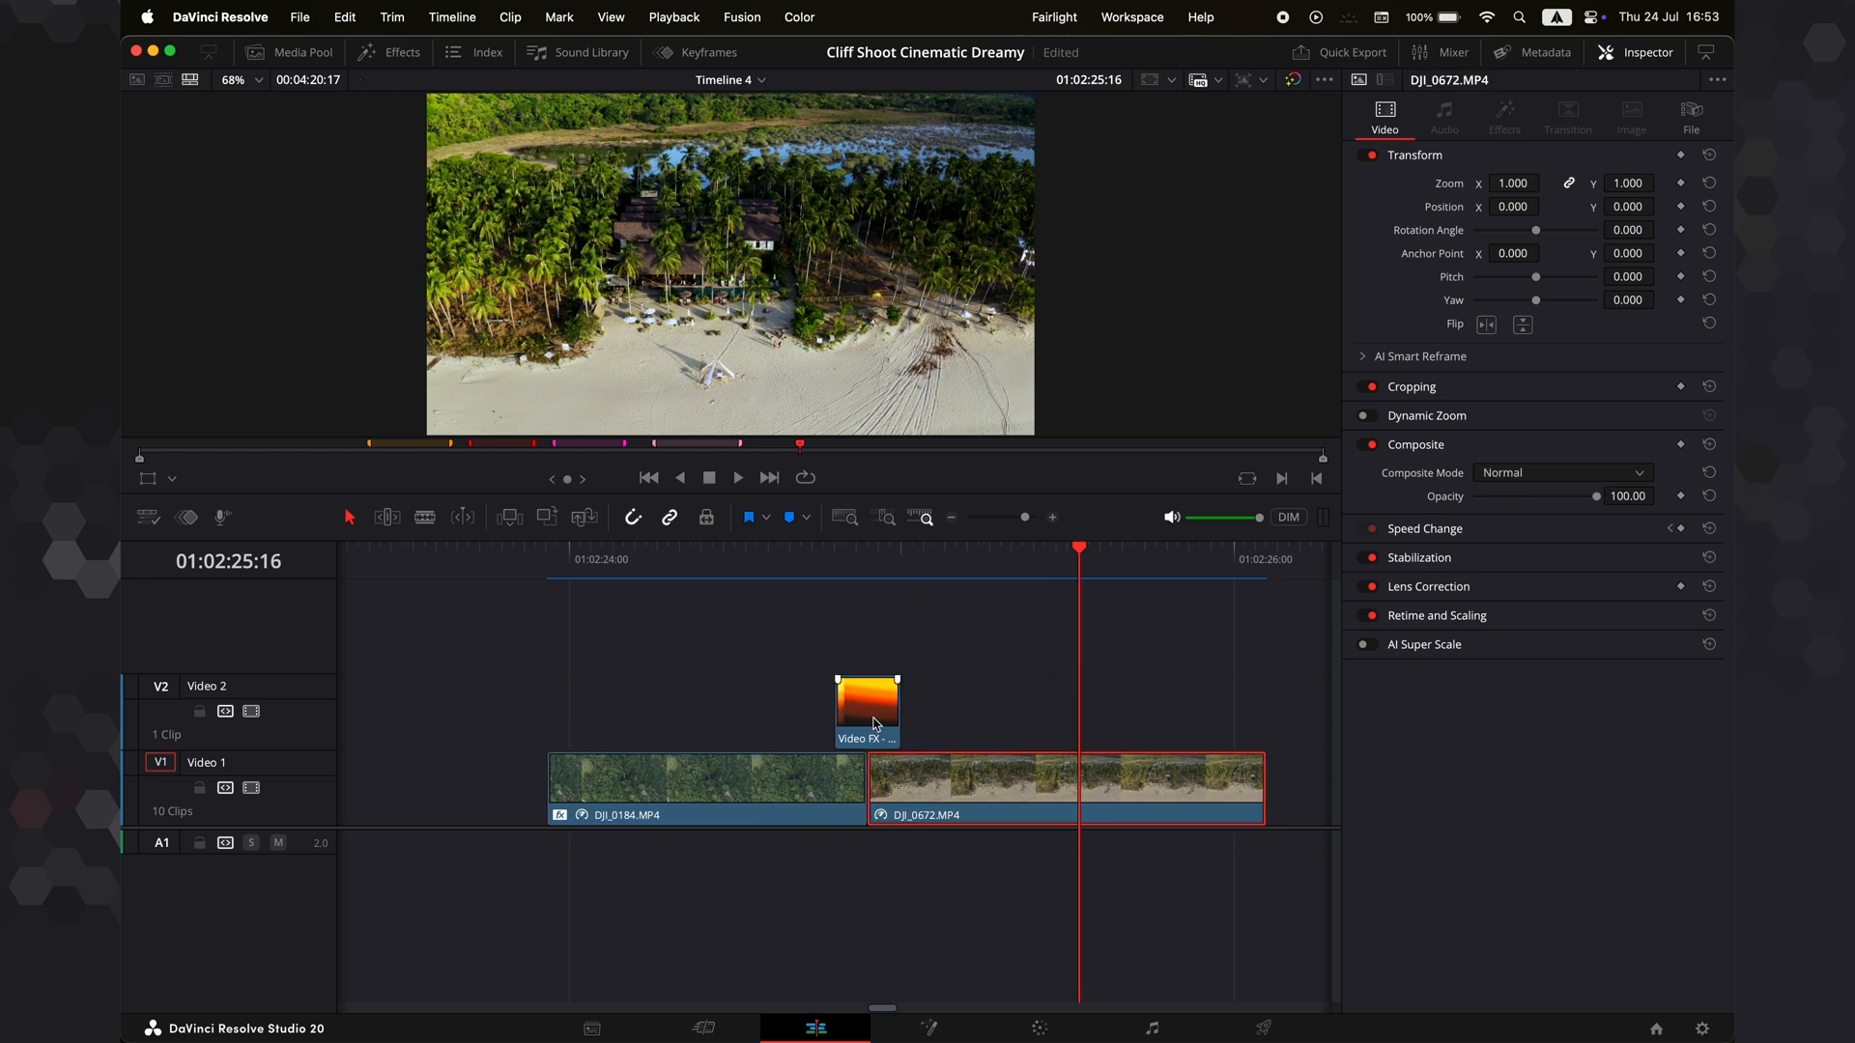
pyautogui.click(868, 707)
pyautogui.click(927, 792)
# Jump to an earlier point and play the transition once more
pyautogui.click(843, 677)
pyautogui.click(449, 565)
pyautogui.press('space')
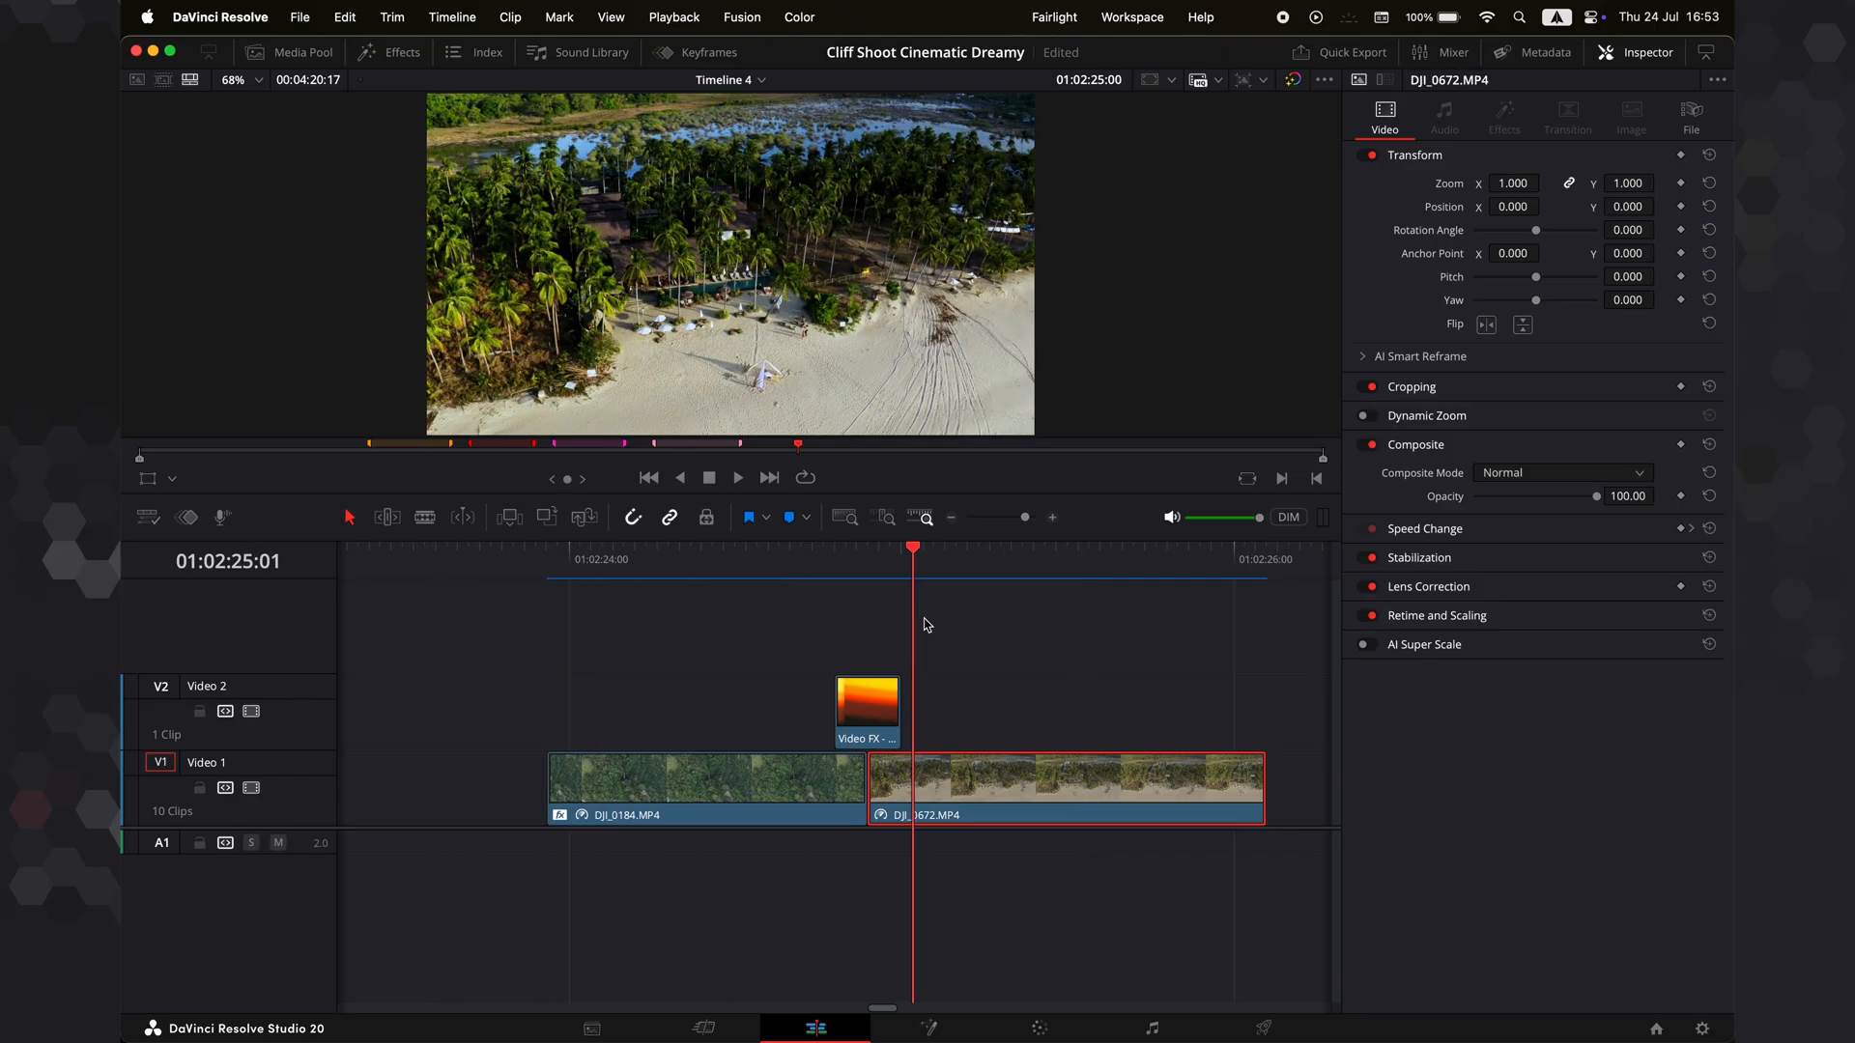
pyautogui.press('space')
# Marquee-select both drone clips with the overlay and check their clip options
pyautogui.moveTo(550, 671); pyautogui.dragTo(856, 815)
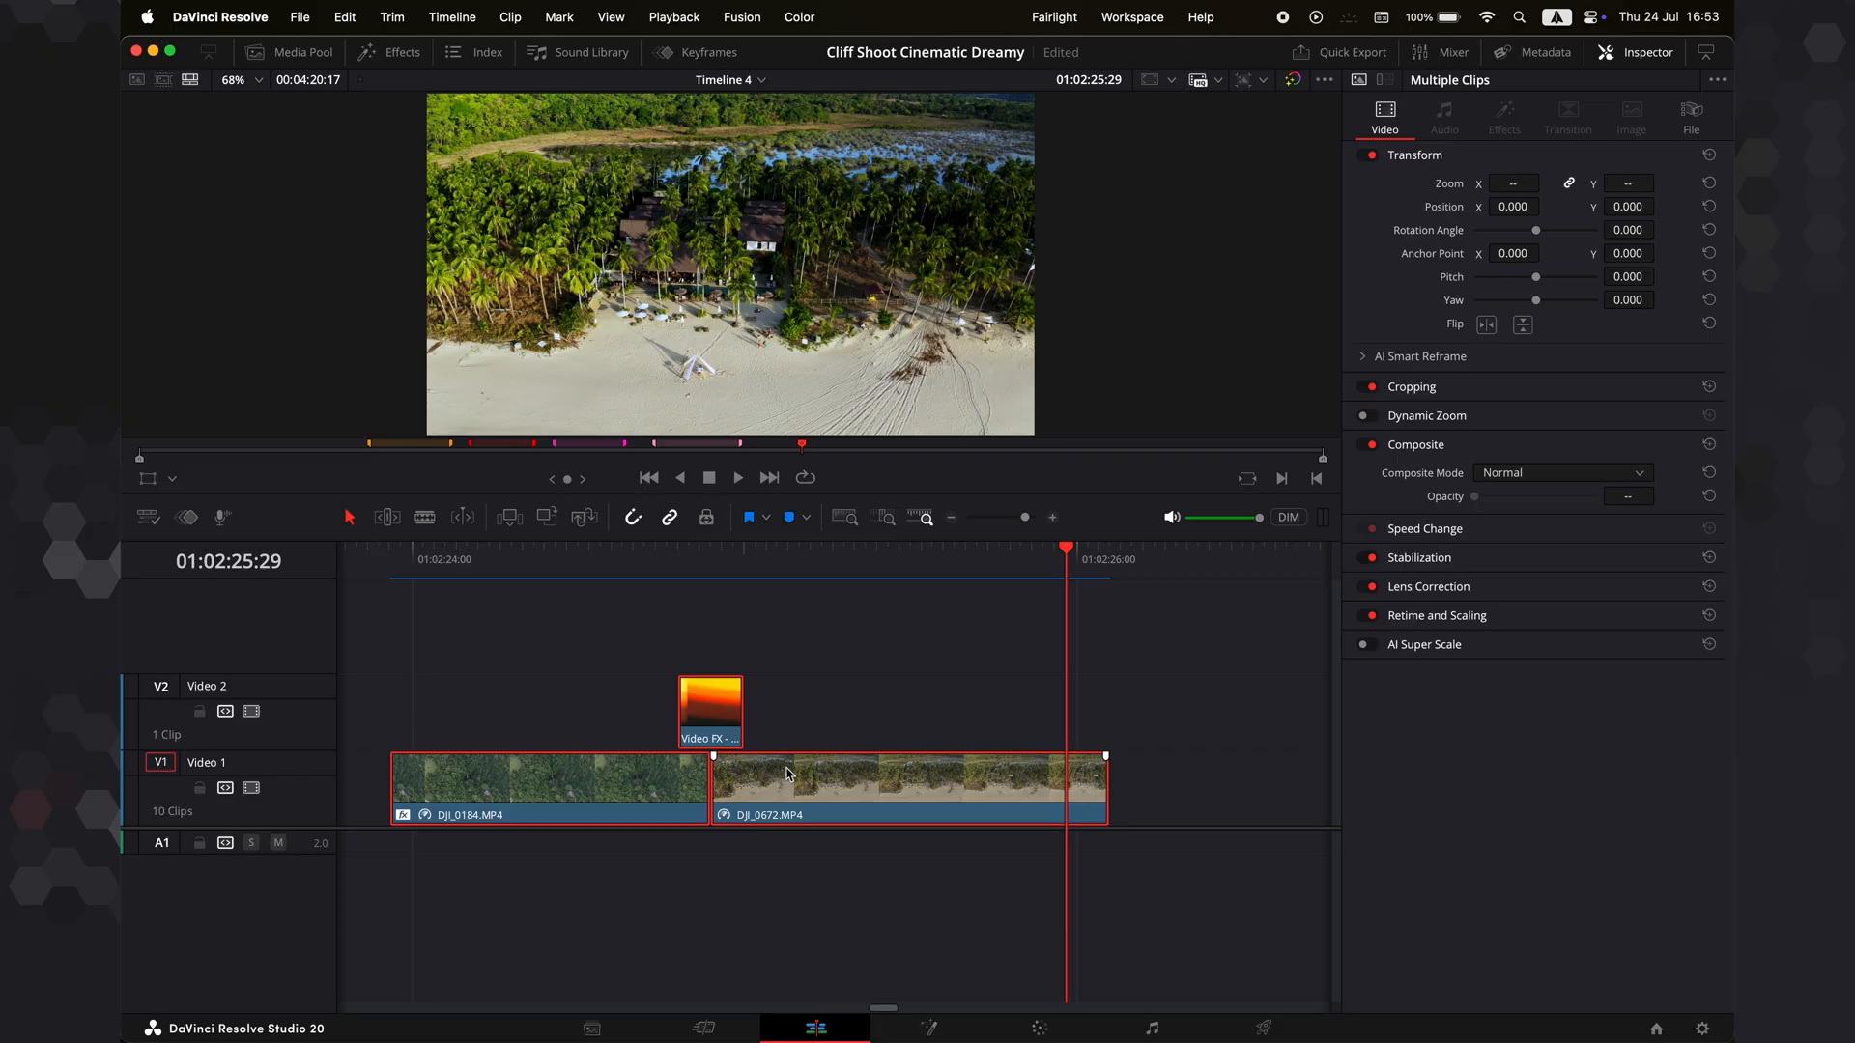
pyautogui.rightClick(794, 783)
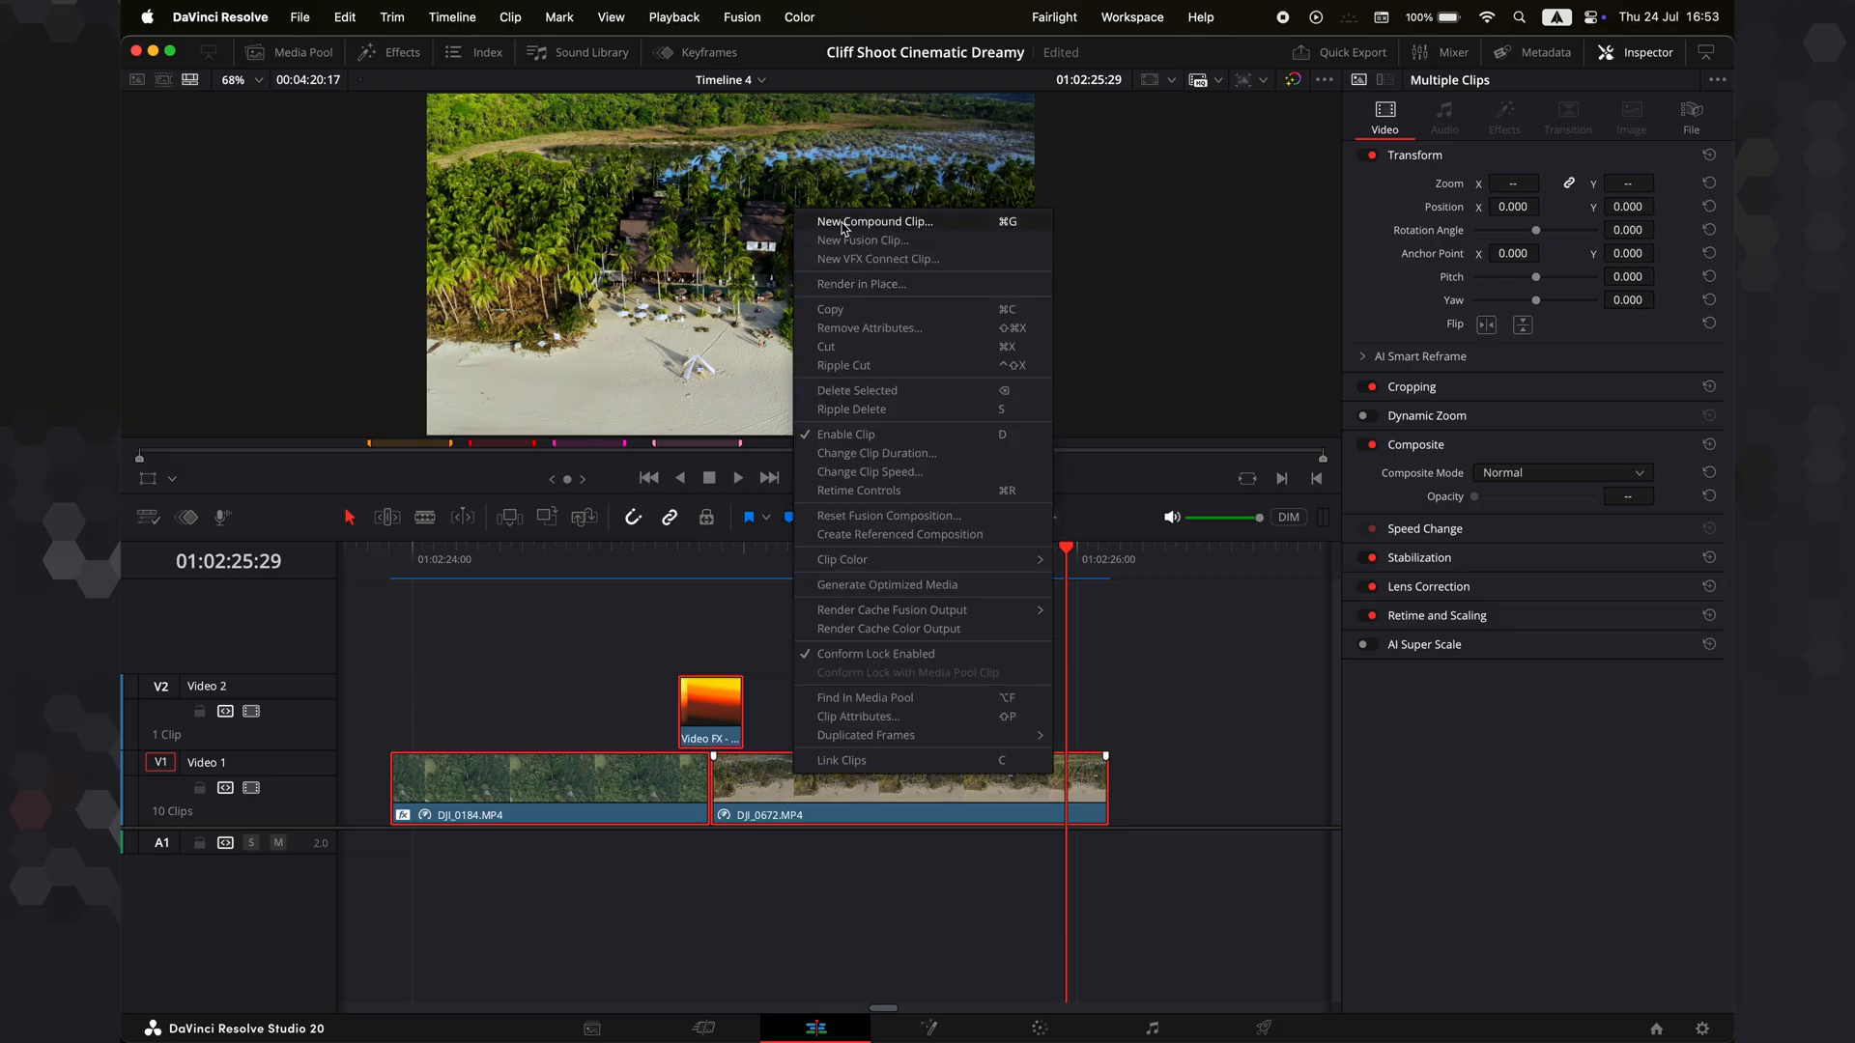
pyautogui.click(867, 347)
# Reselect the three clips and start a New Compound Clip with Alt+C
pyautogui.moveTo(502, 644); pyautogui.dragTo(961, 823)
pyautogui.hotkey('alt', 'c')
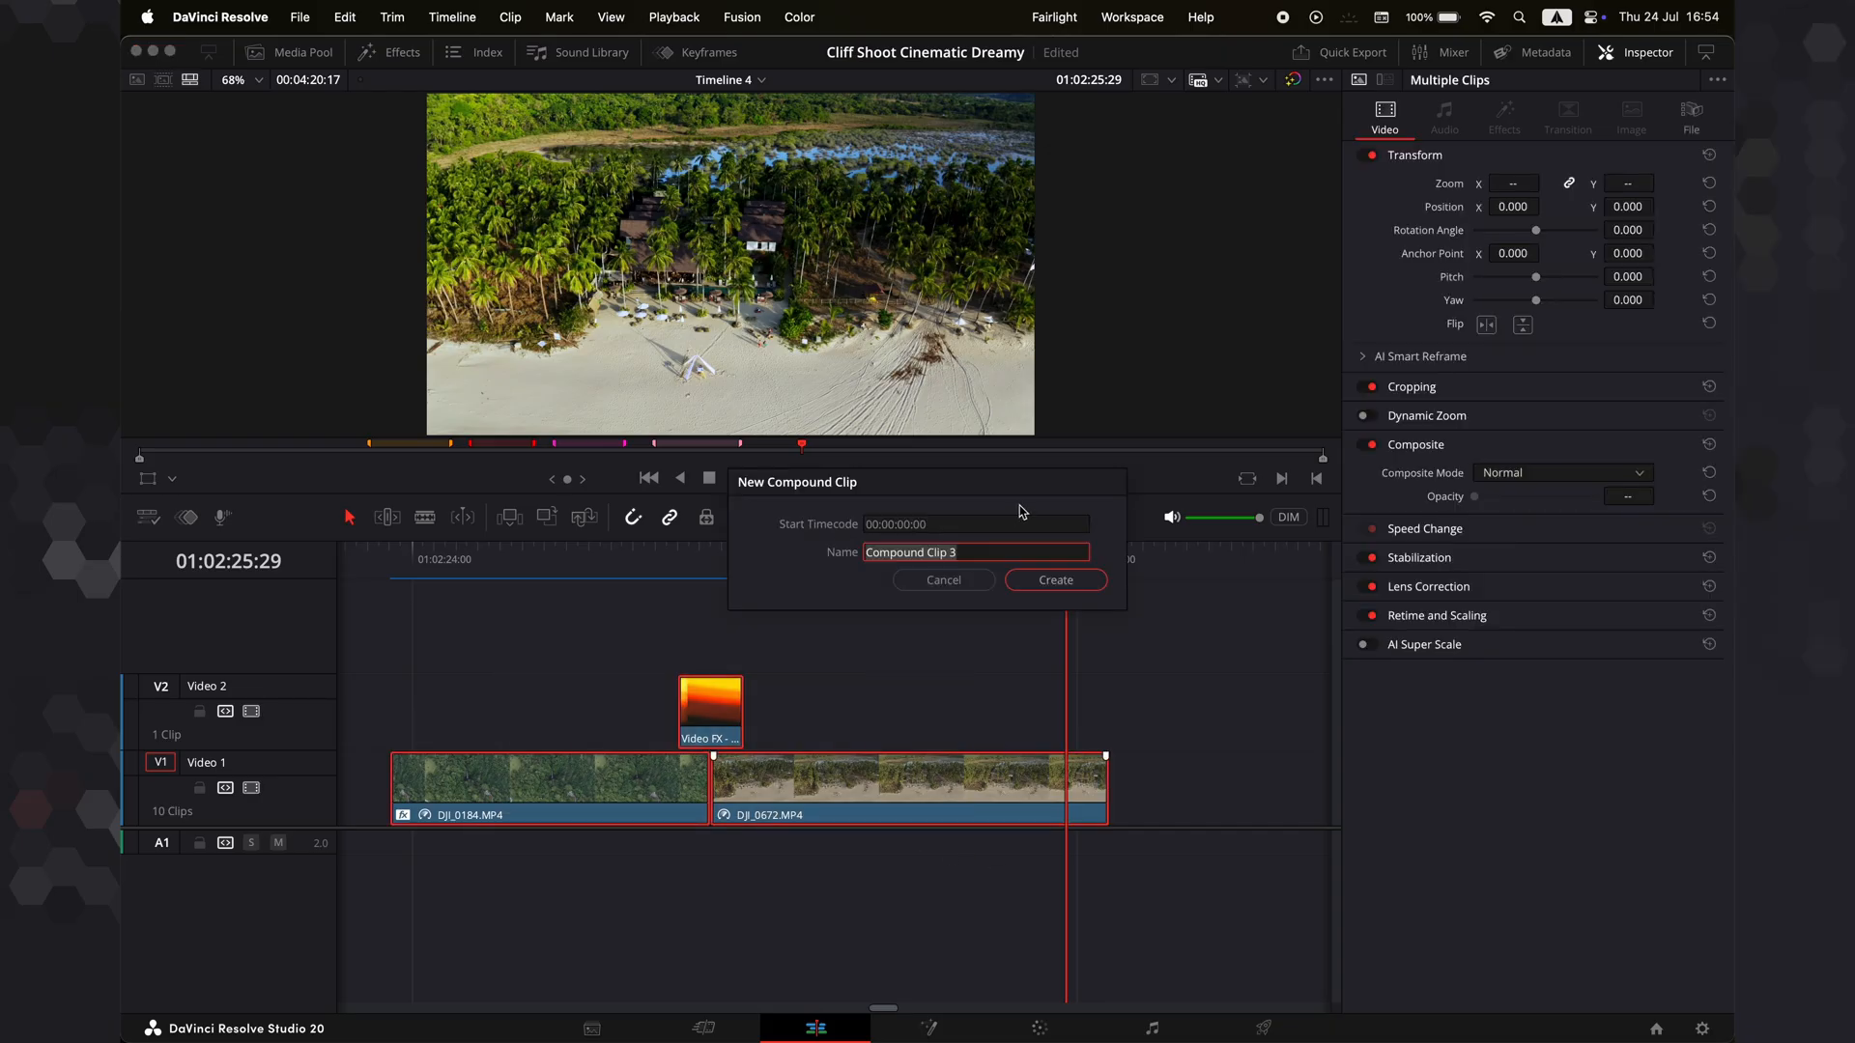
pyautogui.moveTo(922, 493); pyautogui.dragTo(845, 479)
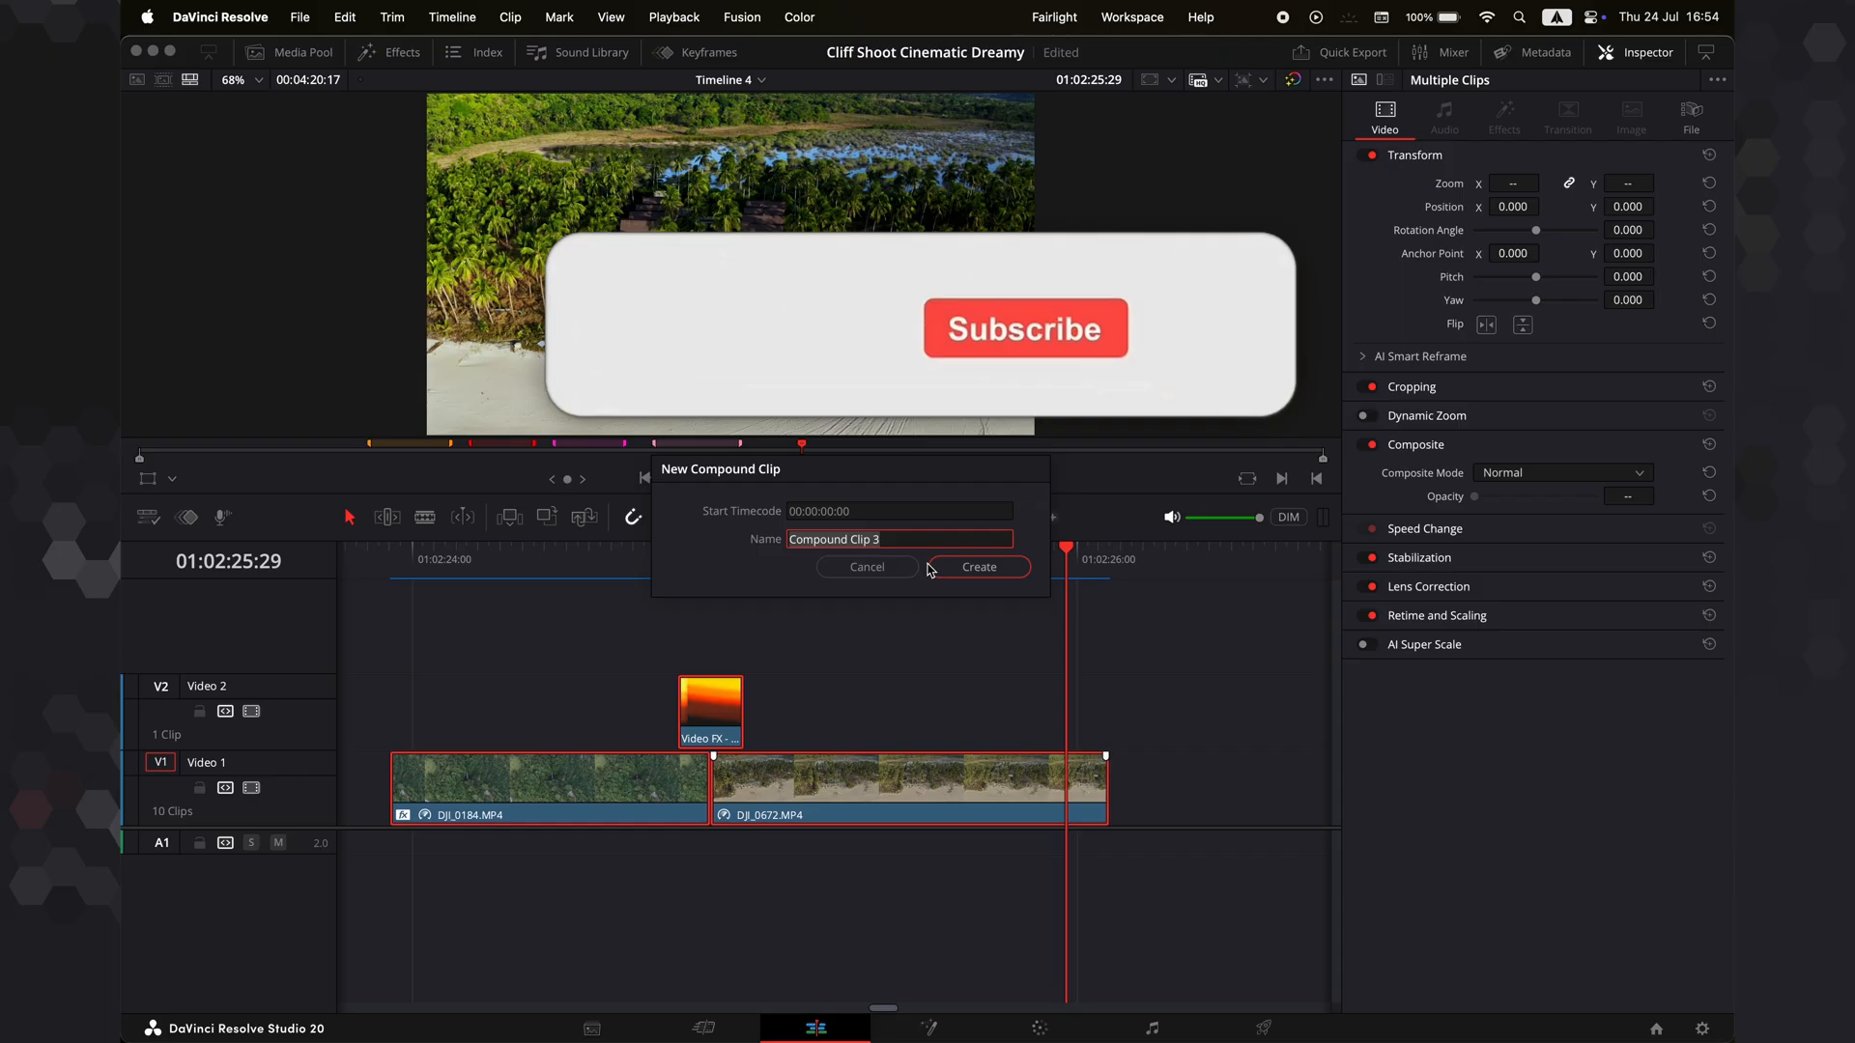
pyautogui.write('Drone')
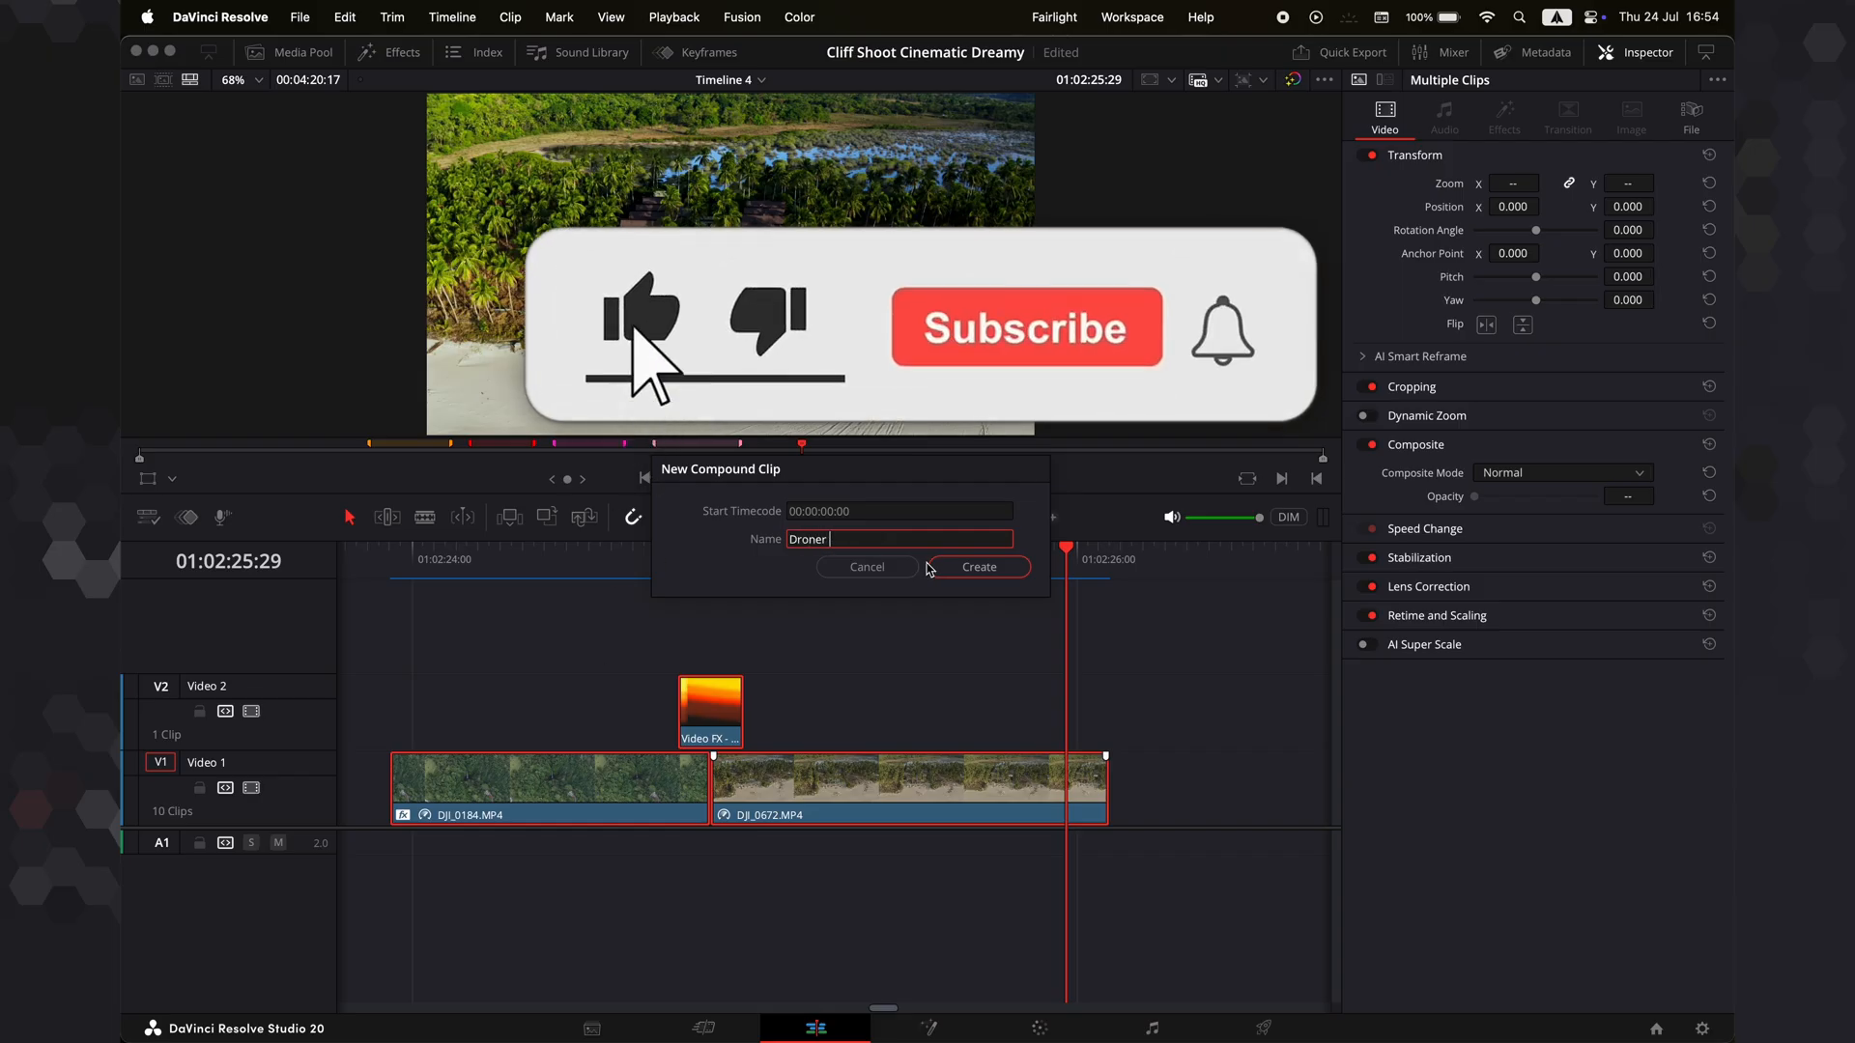
pyautogui.write(' Film OV')
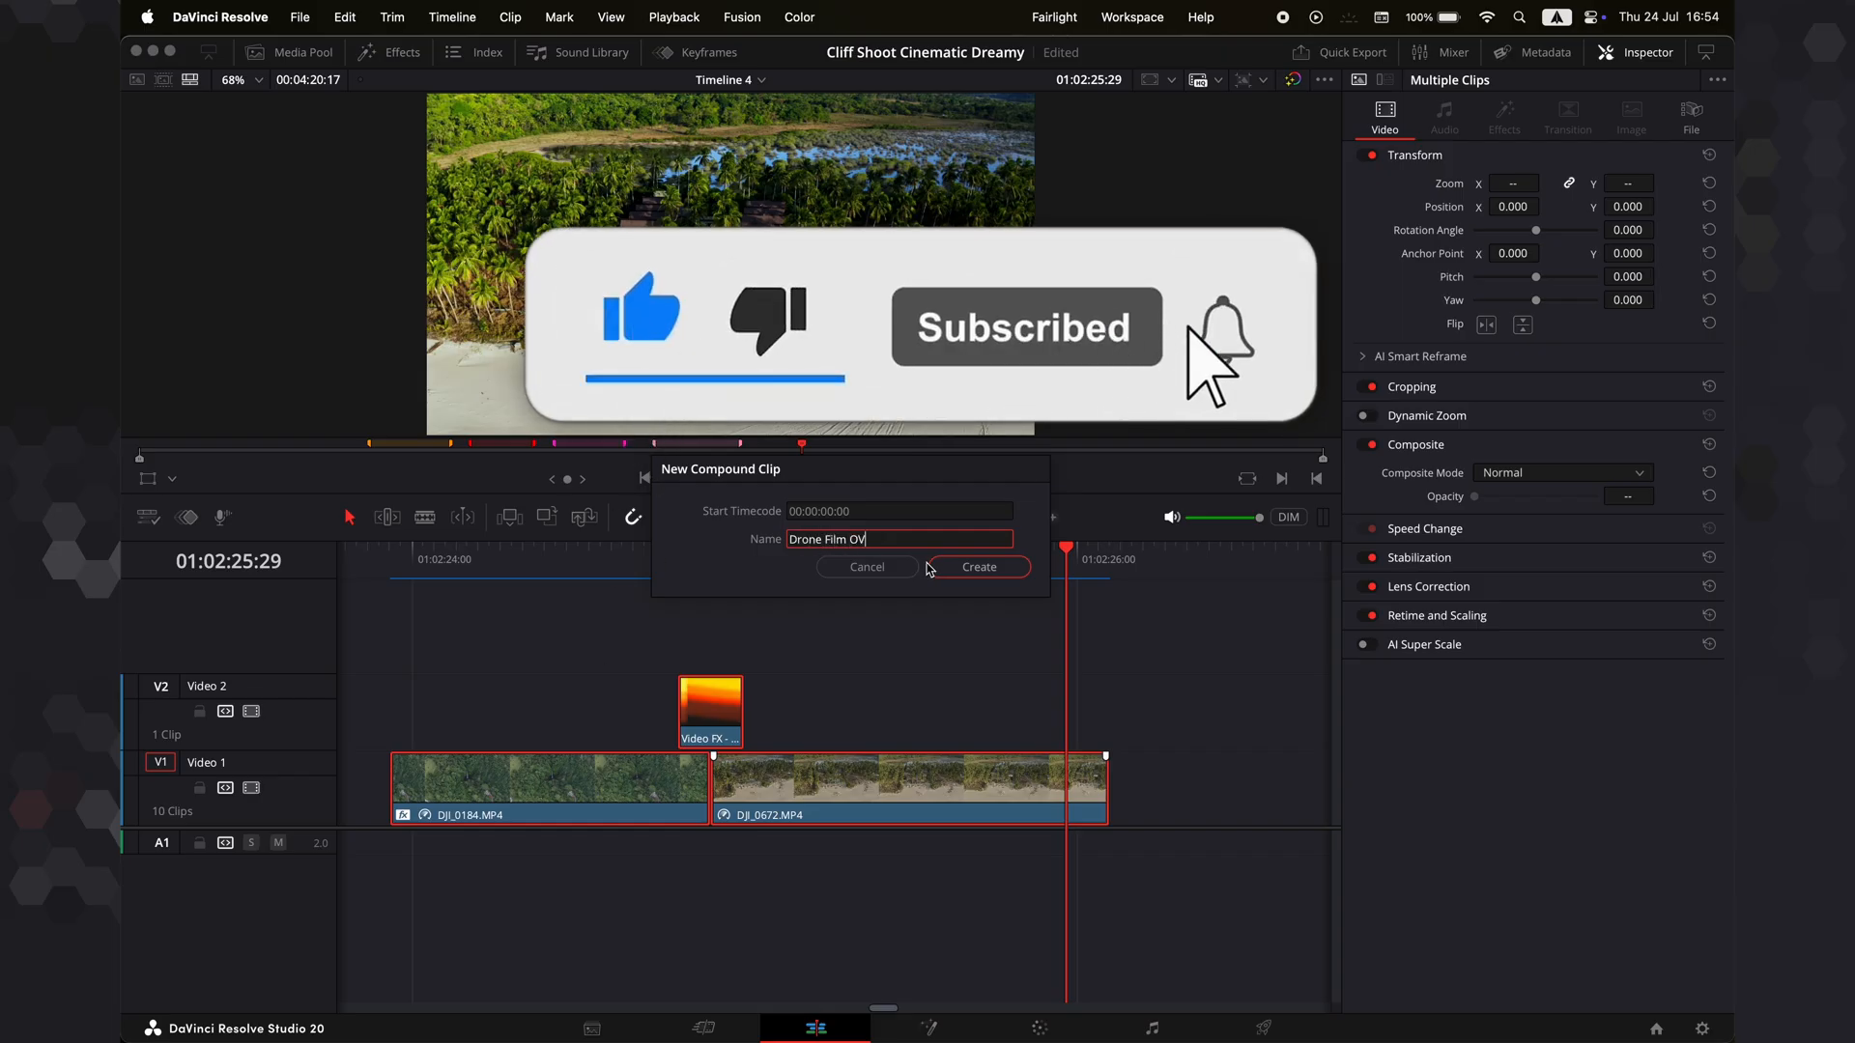
pyautogui.write('erlay')
pyautogui.press('Return')
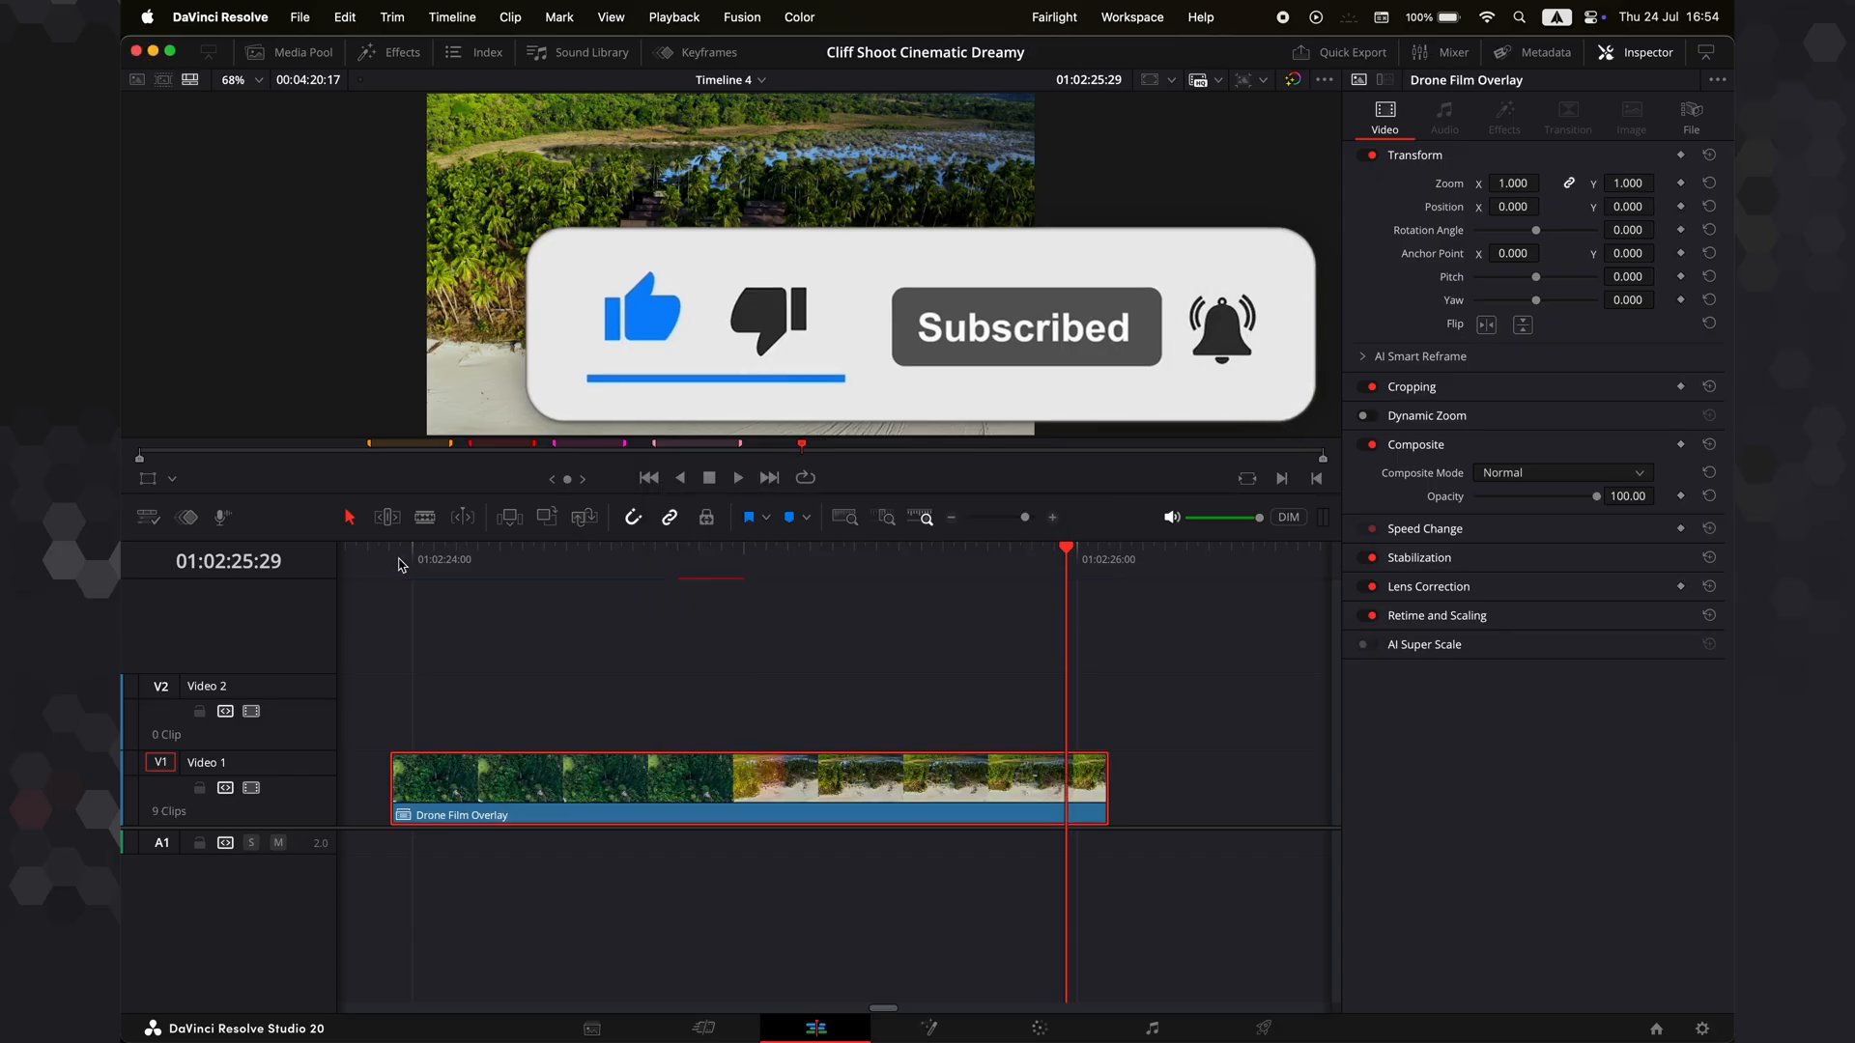
pyautogui.press('space')
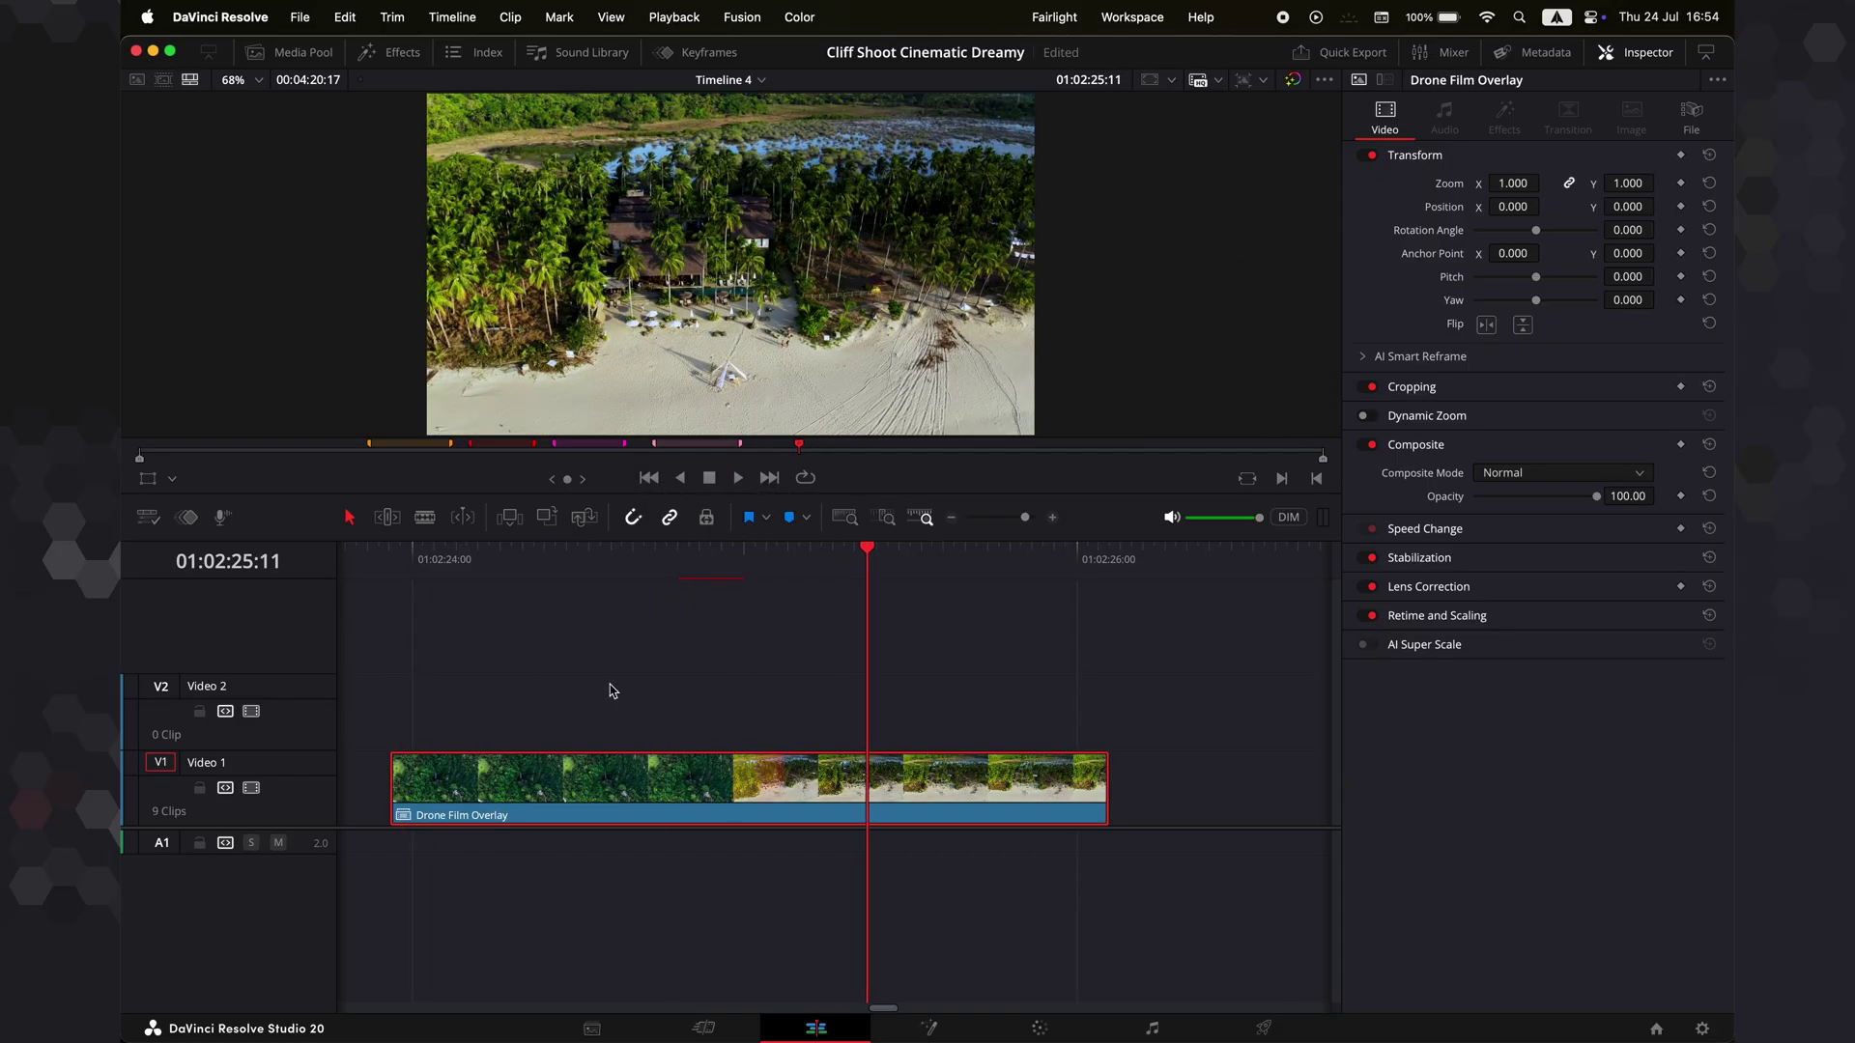
pyautogui.scroll(-3, 610, 692)
pyautogui.scroll(-3, 609, 691)
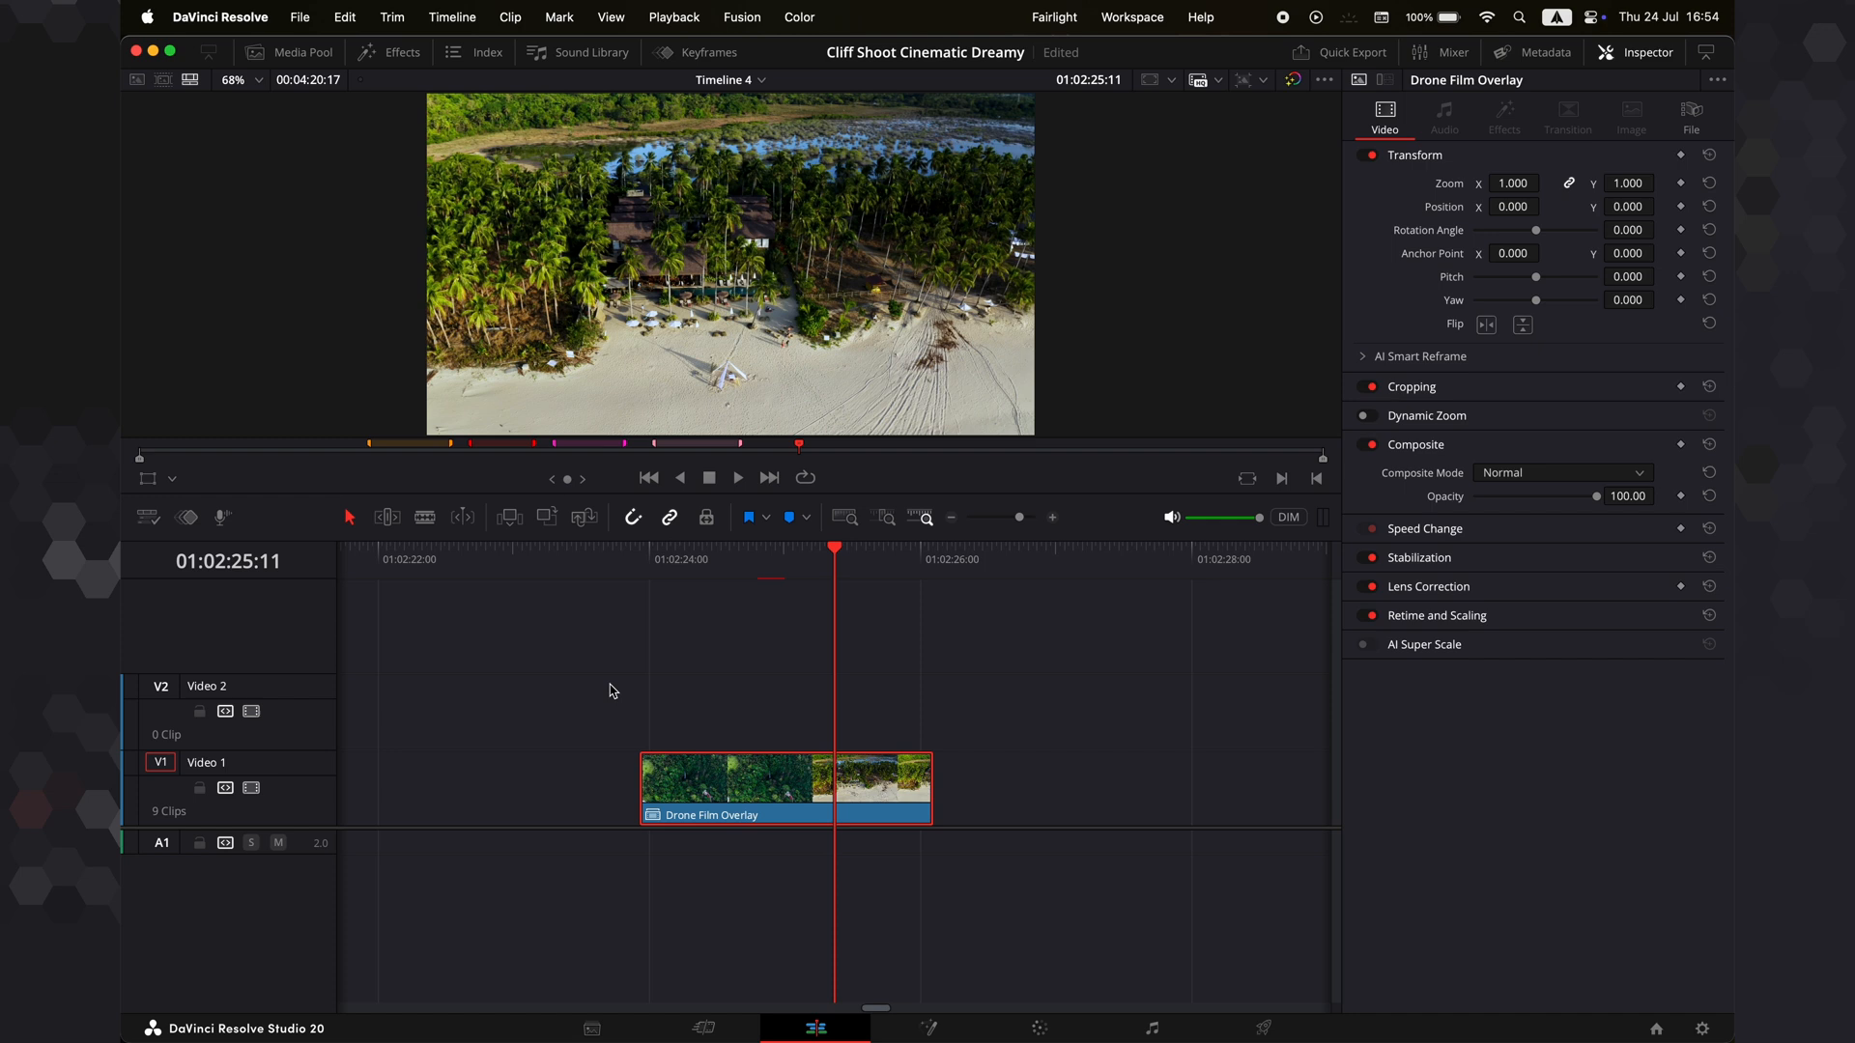
pyautogui.scroll(-3, 726, 724)
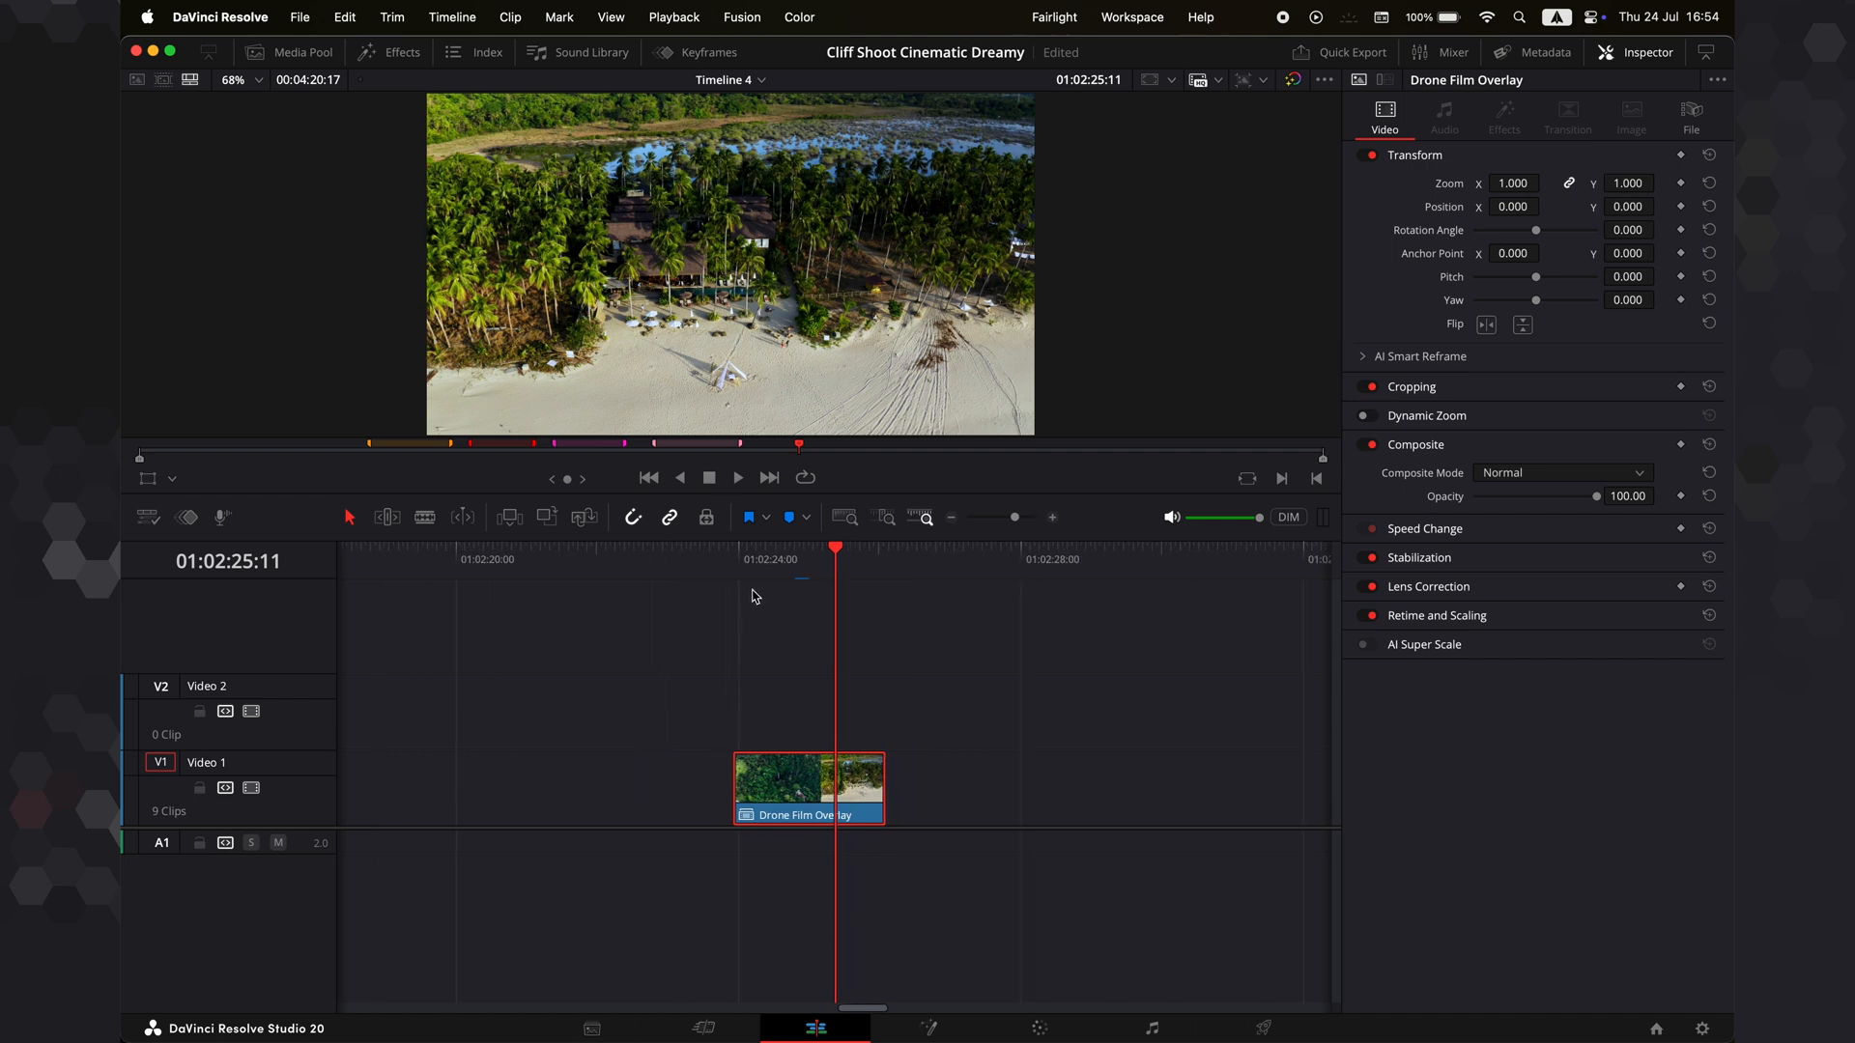
pyautogui.click(735, 560)
pyautogui.moveTo(746, 562); pyautogui.dragTo(740, 568)
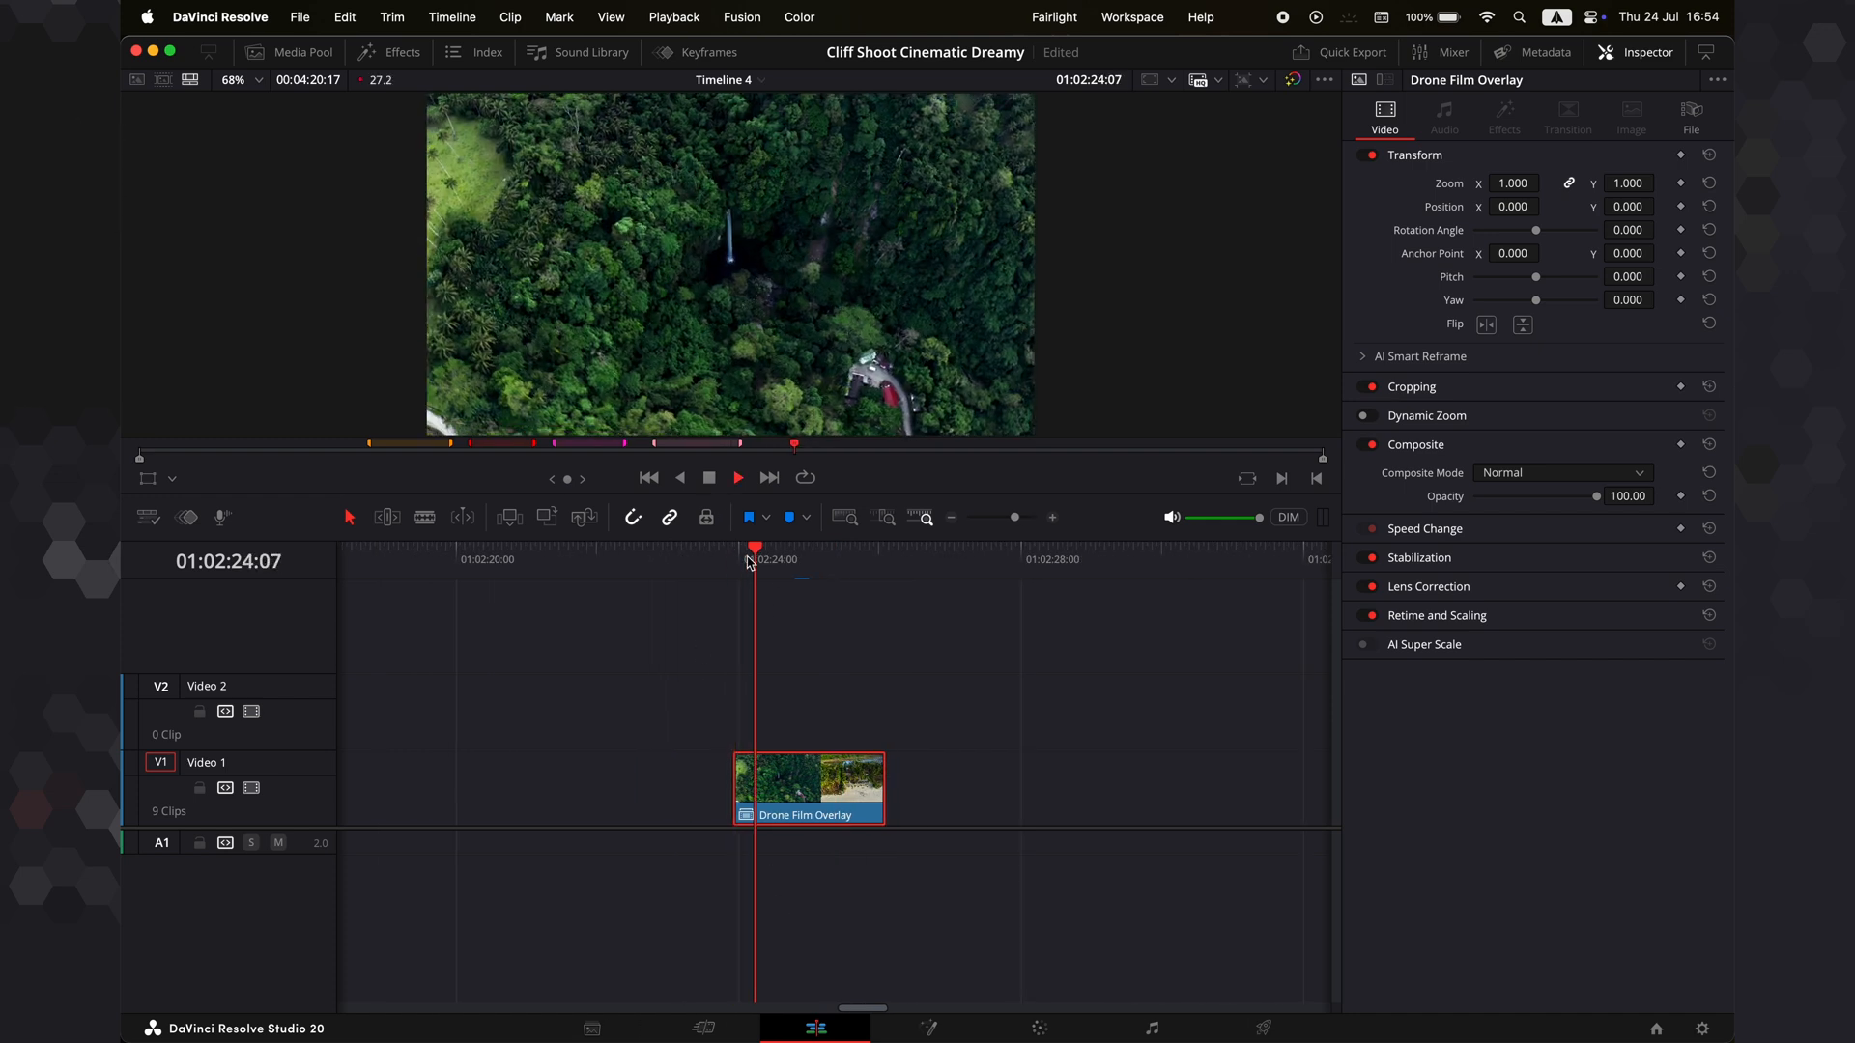
pyautogui.press('space')
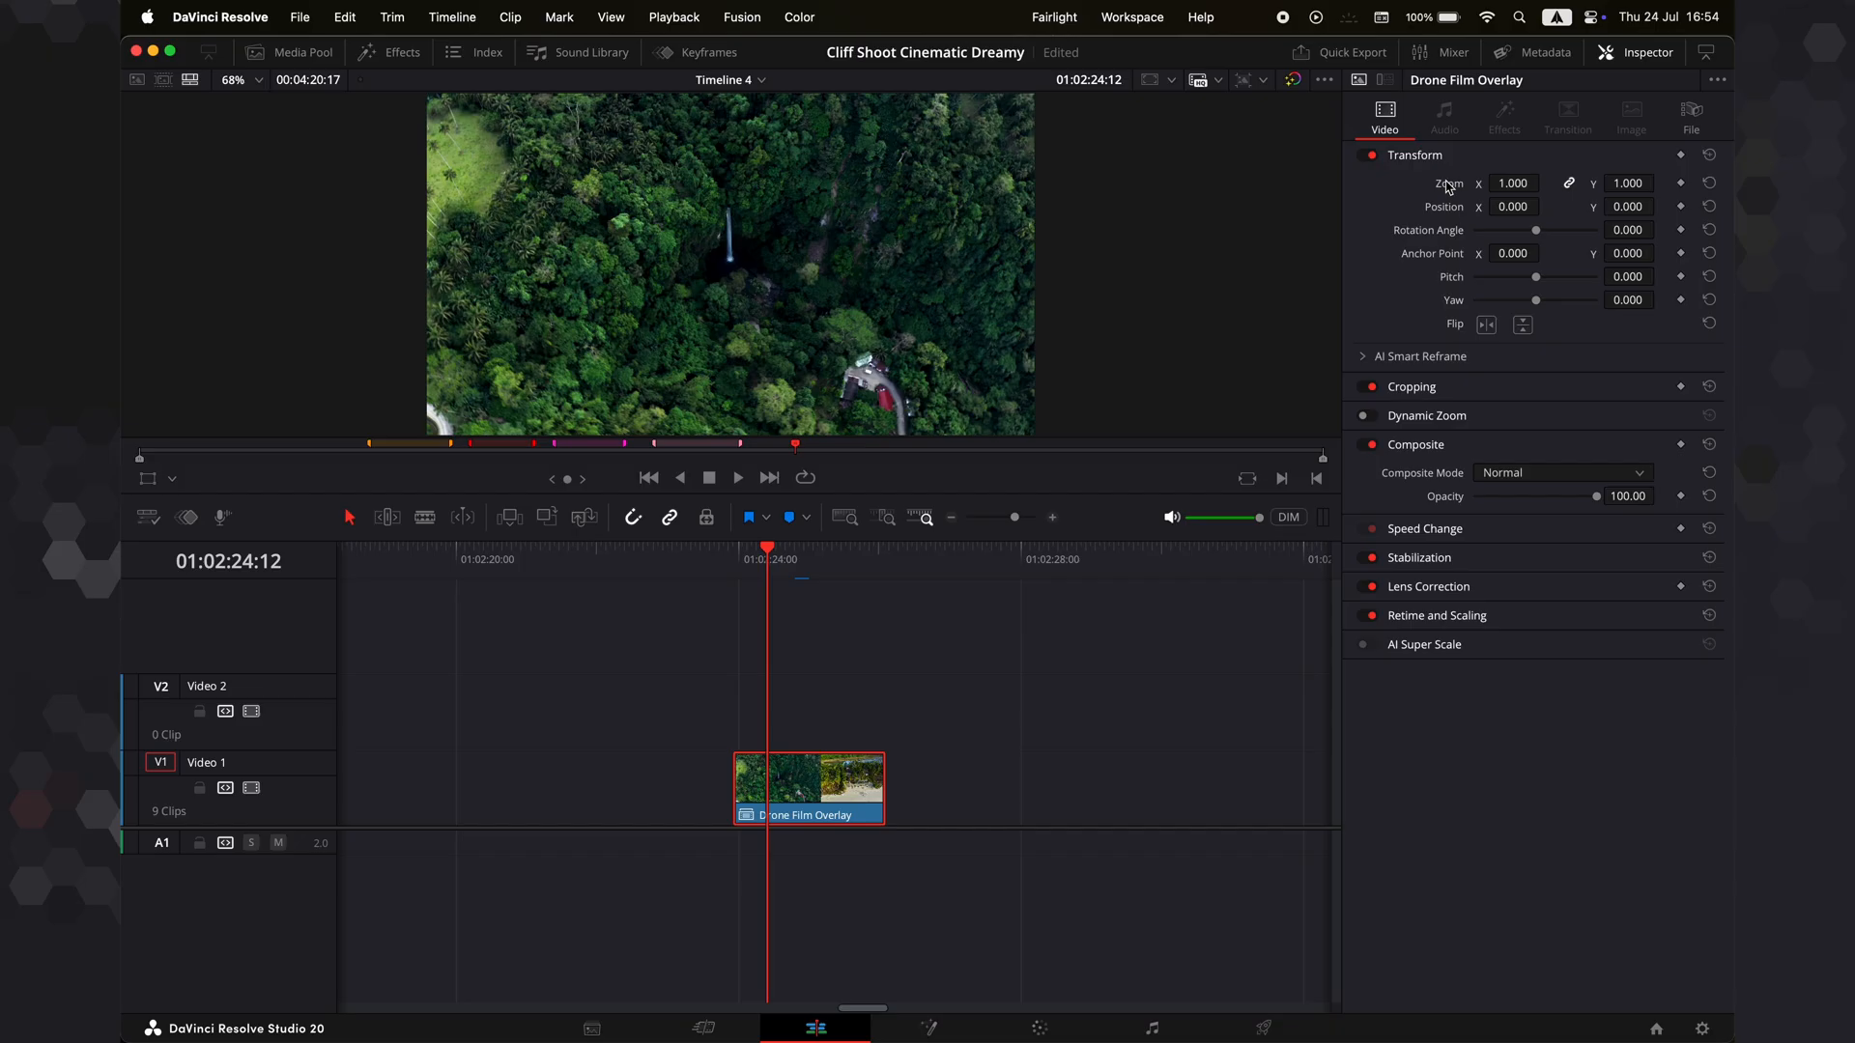
pyautogui.moveTo(1515, 183); pyautogui.dragTo(1551, 183)
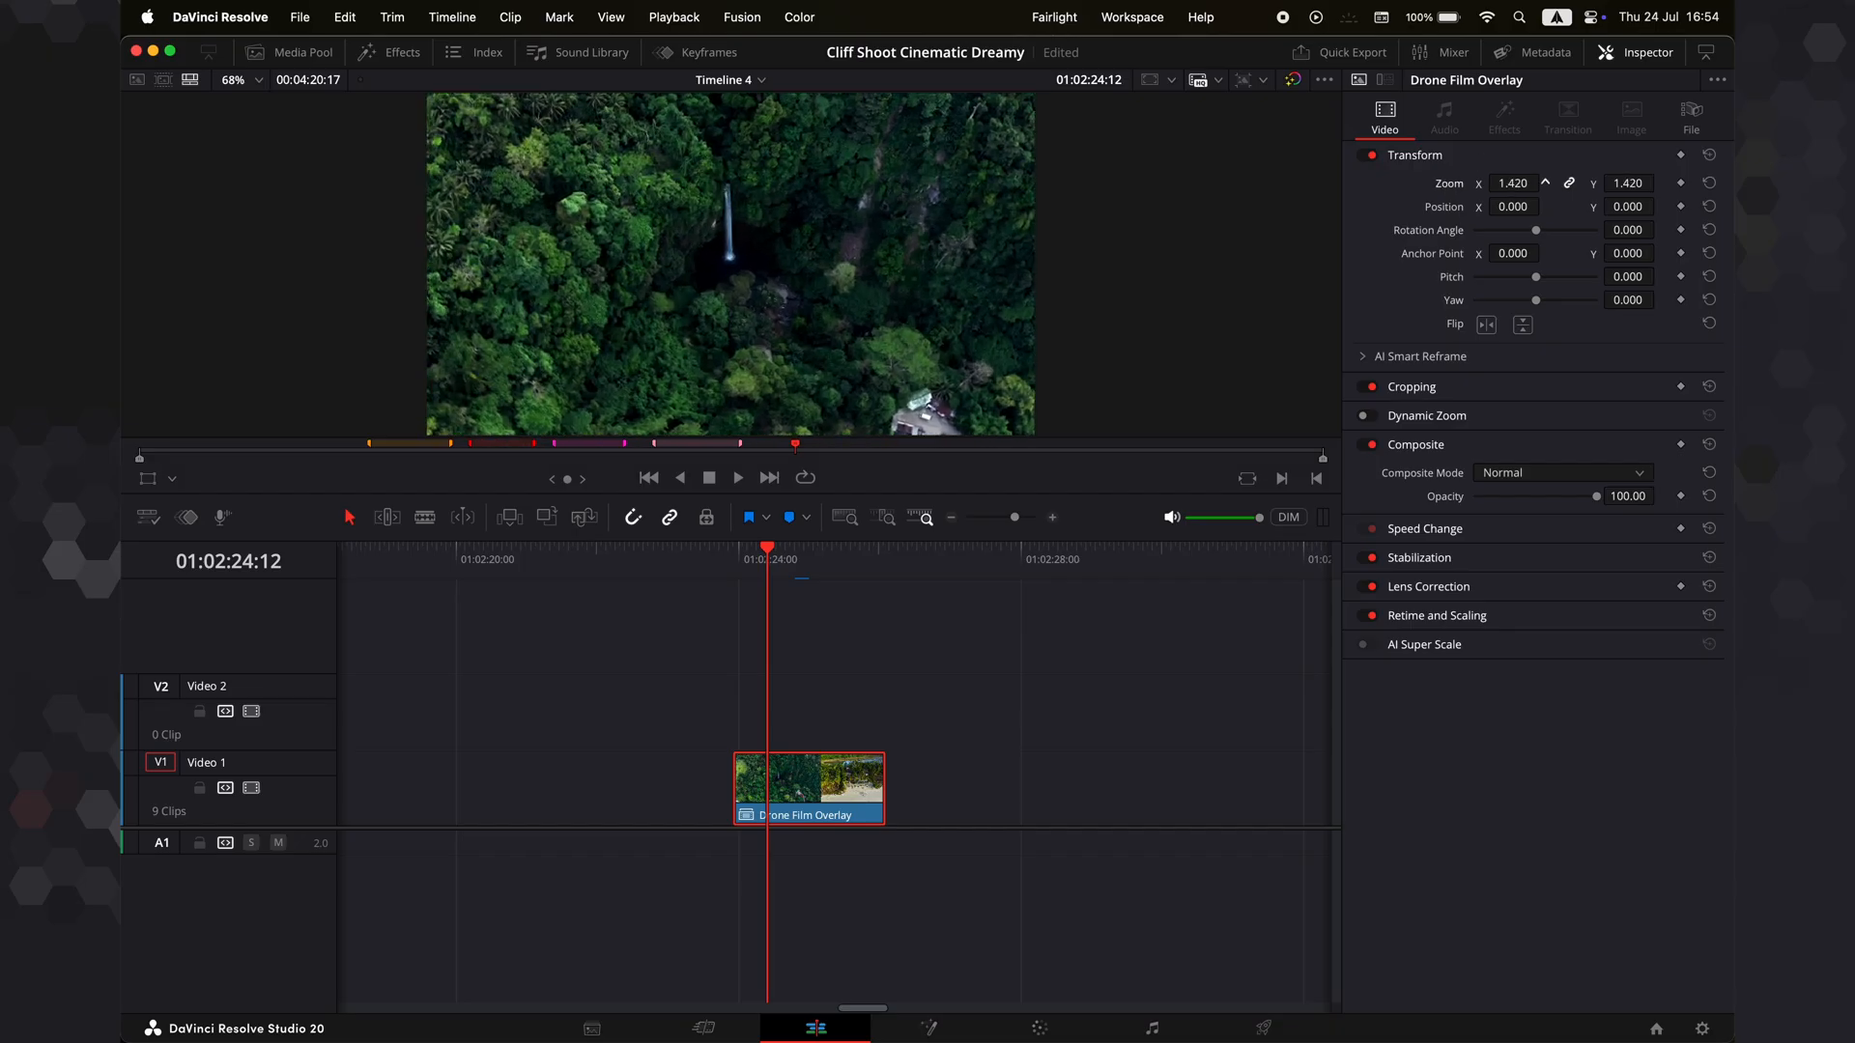
pyautogui.press('space')
pyautogui.press('space')
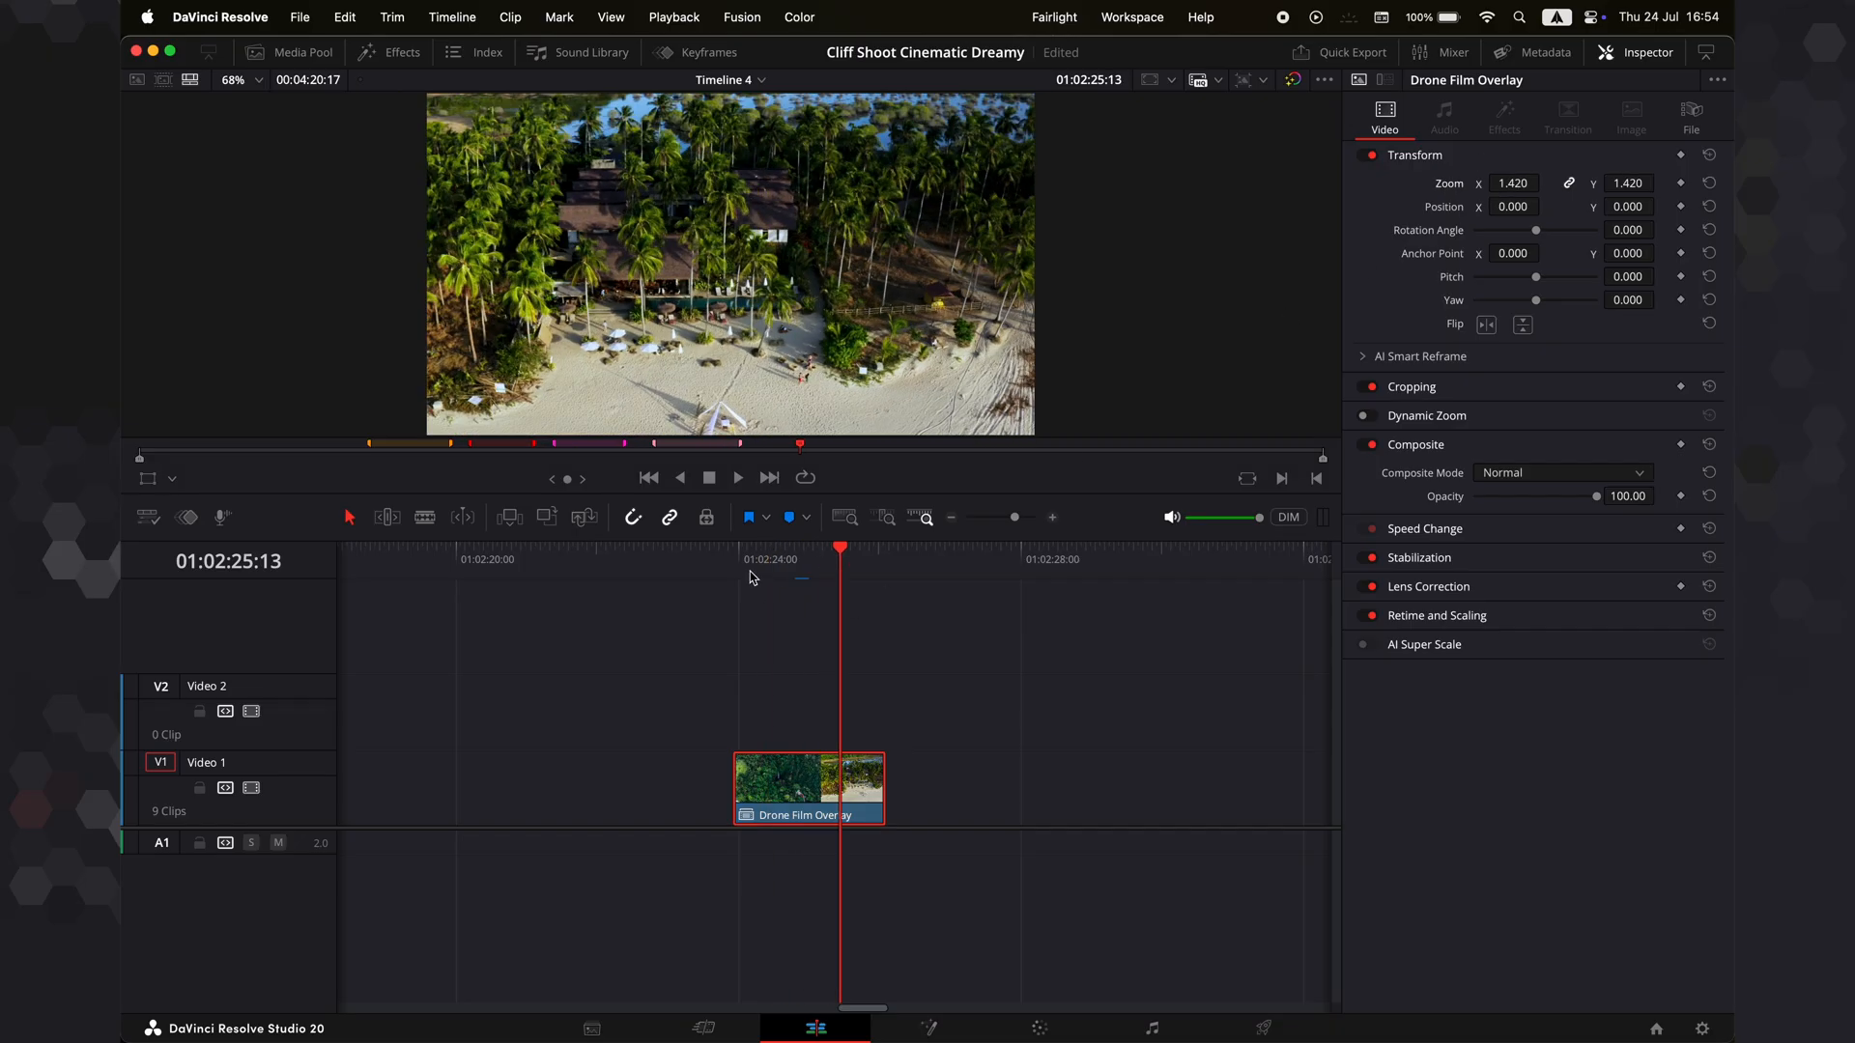
pyautogui.press('super+z')
pyautogui.press('space')
pyautogui.rightClick(799, 793)
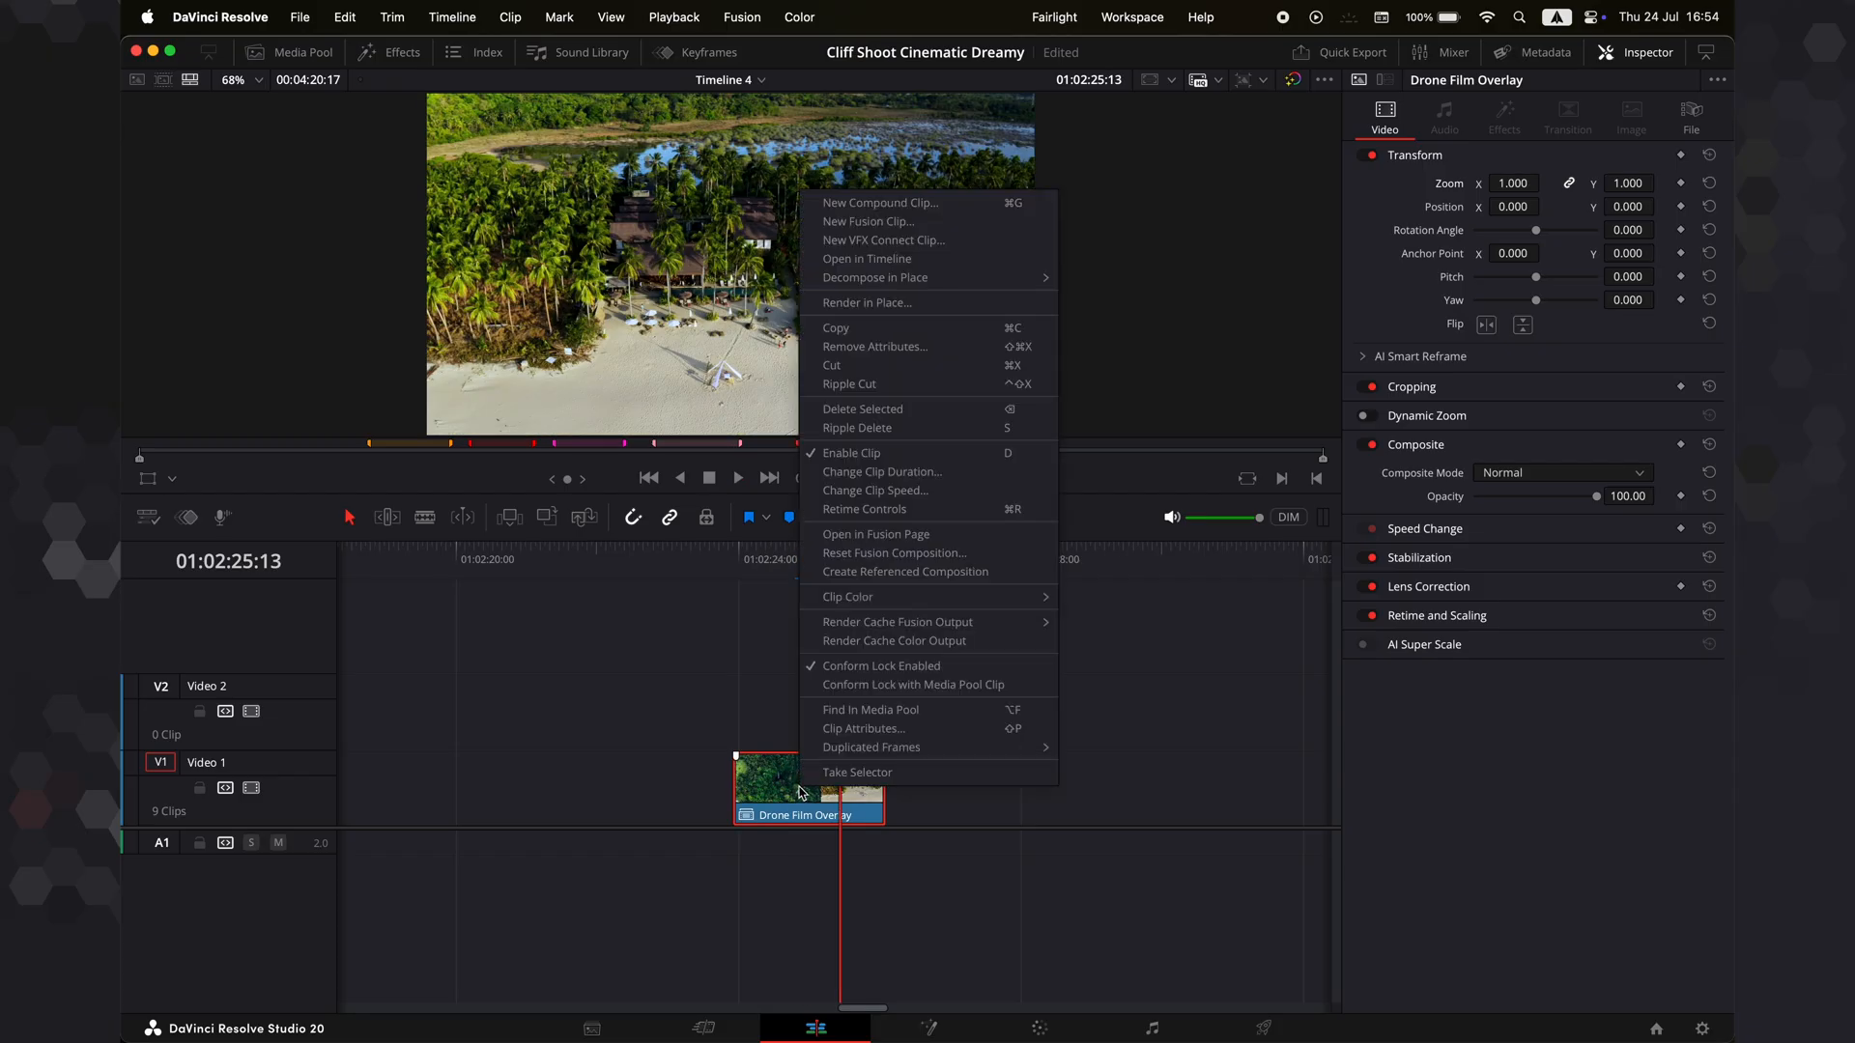
pyautogui.click(868, 259)
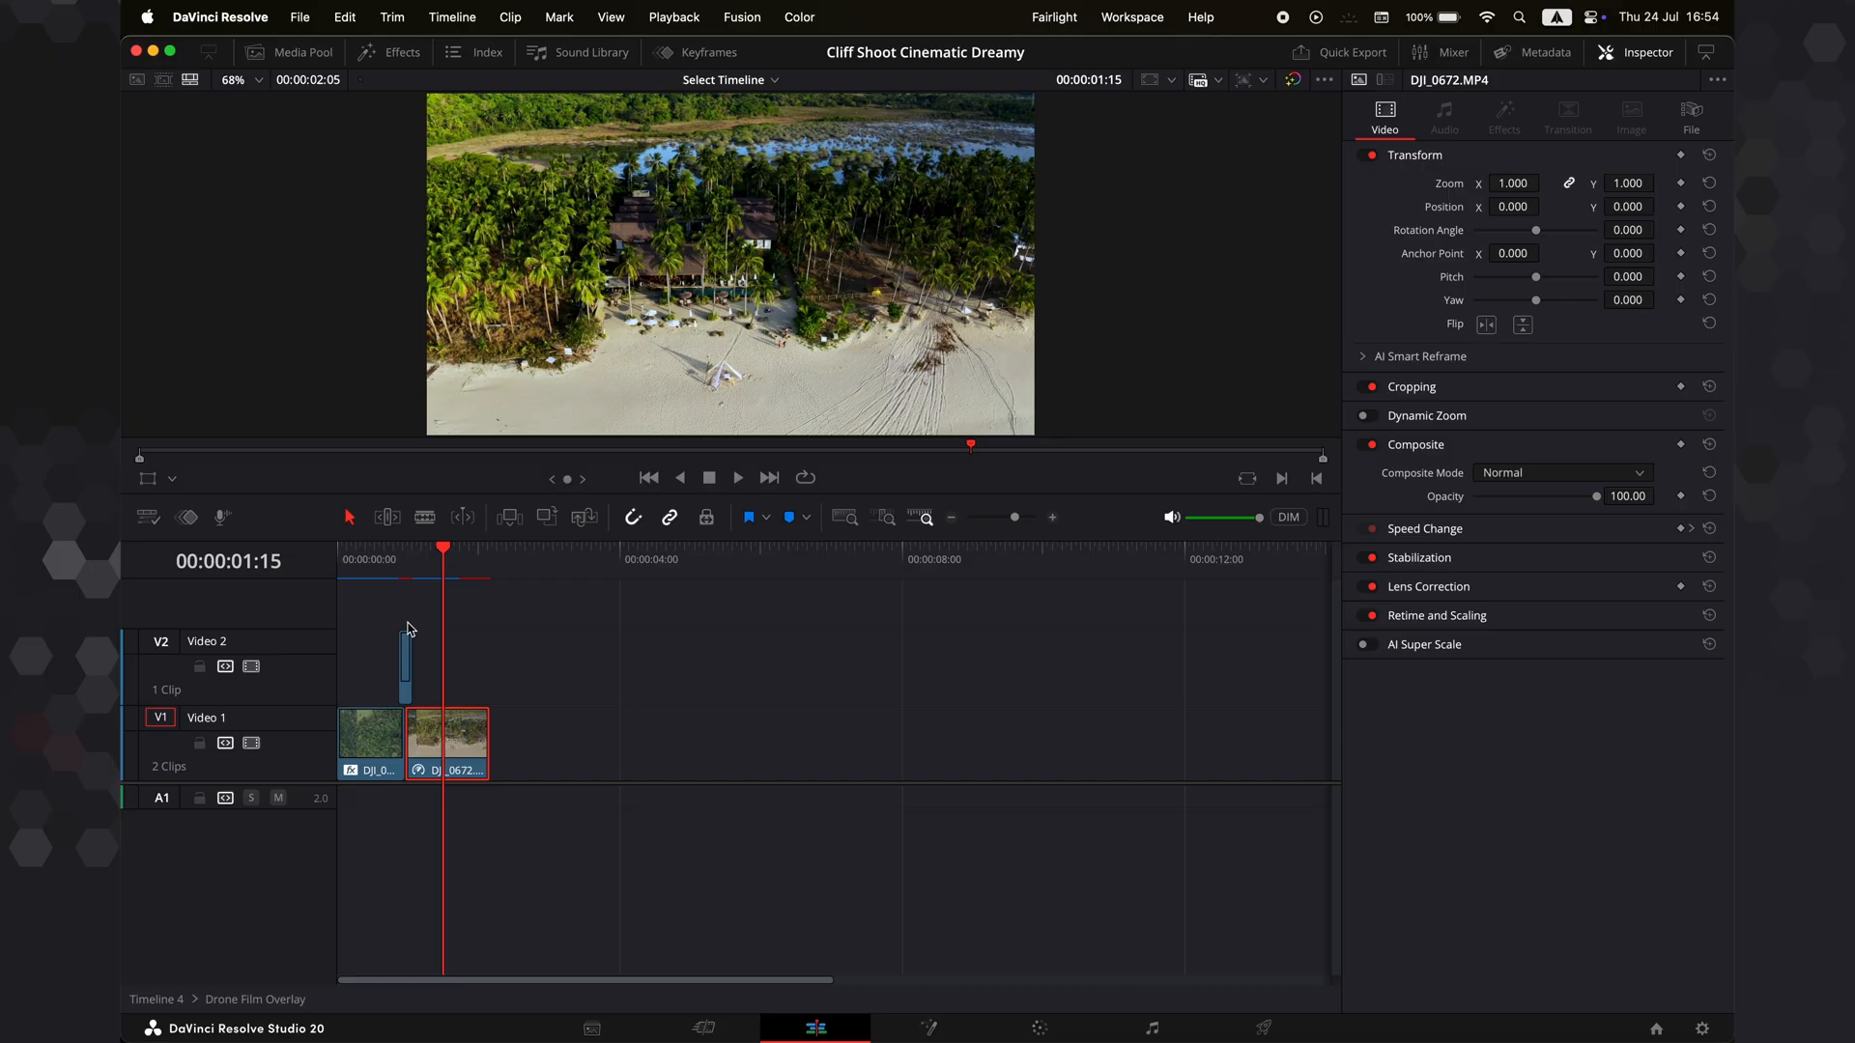
pyautogui.press('super+equal')
pyautogui.press('super+equal')
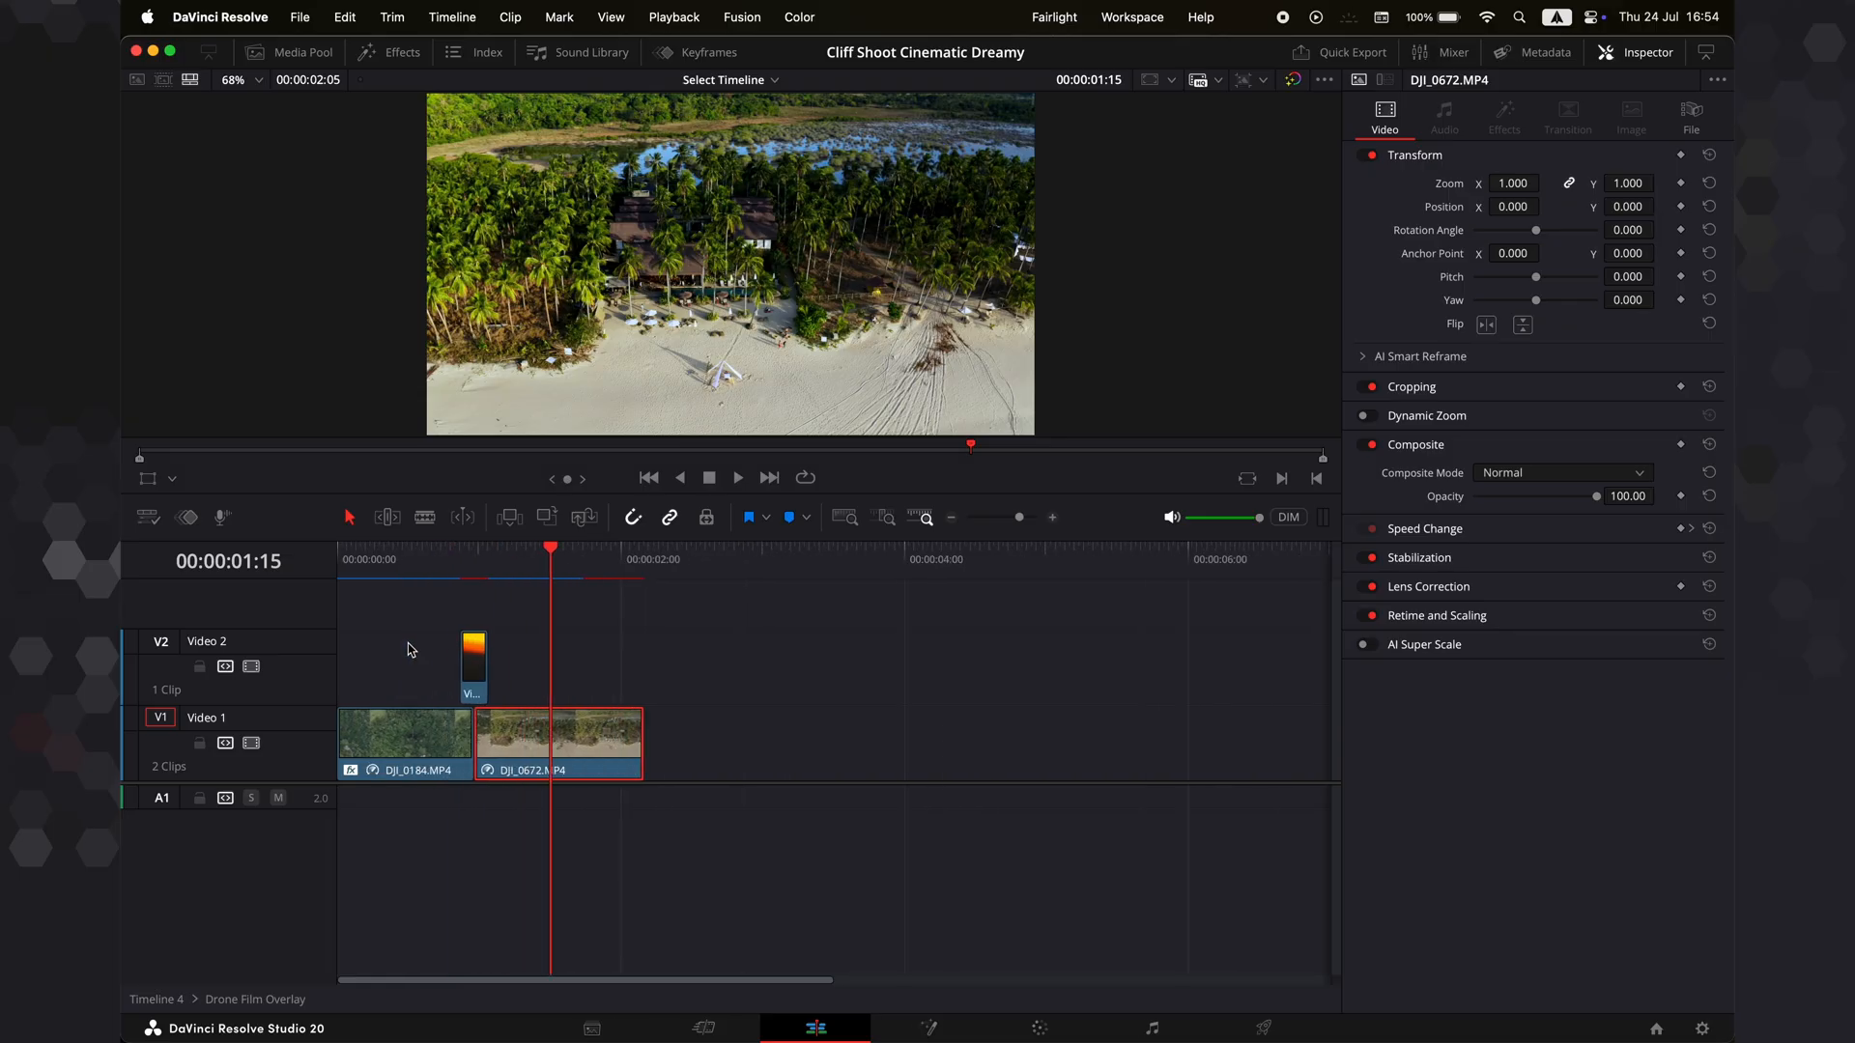
pyautogui.press('super+equal')
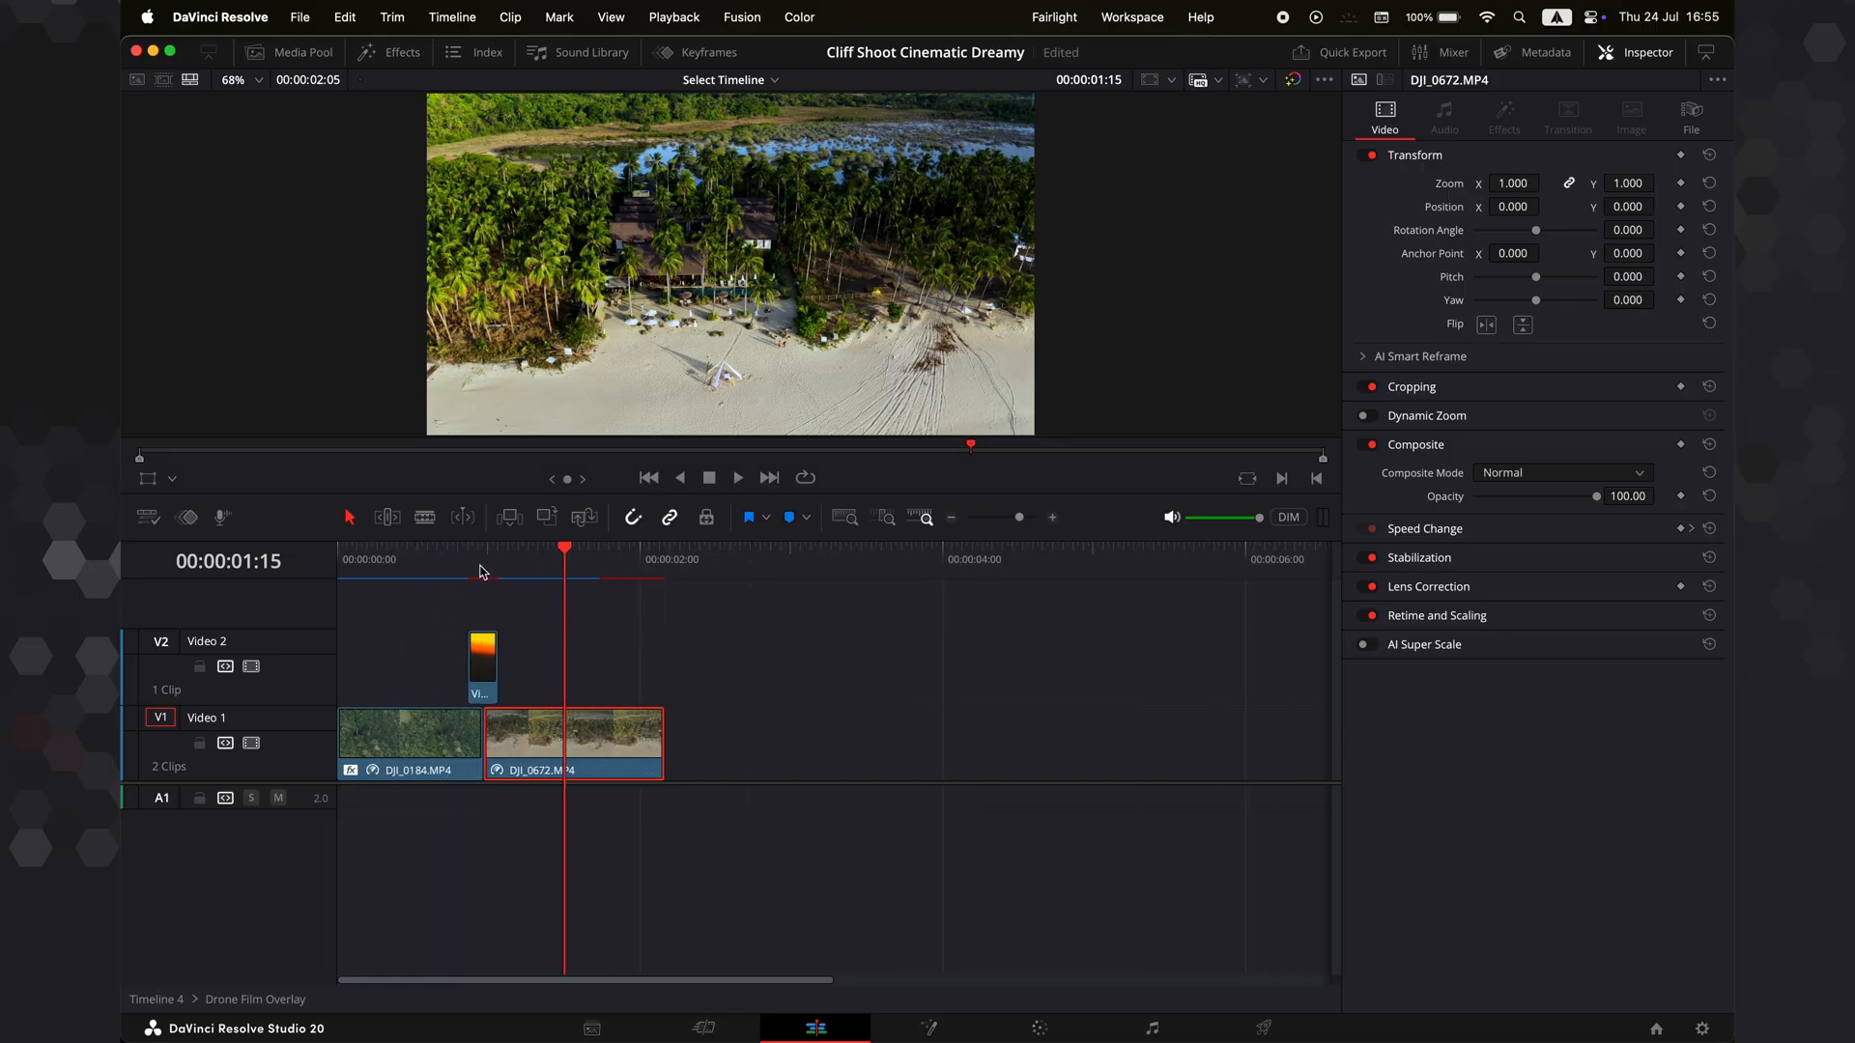
pyautogui.click(478, 571)
pyautogui.click(366, 566)
pyautogui.click(425, 733)
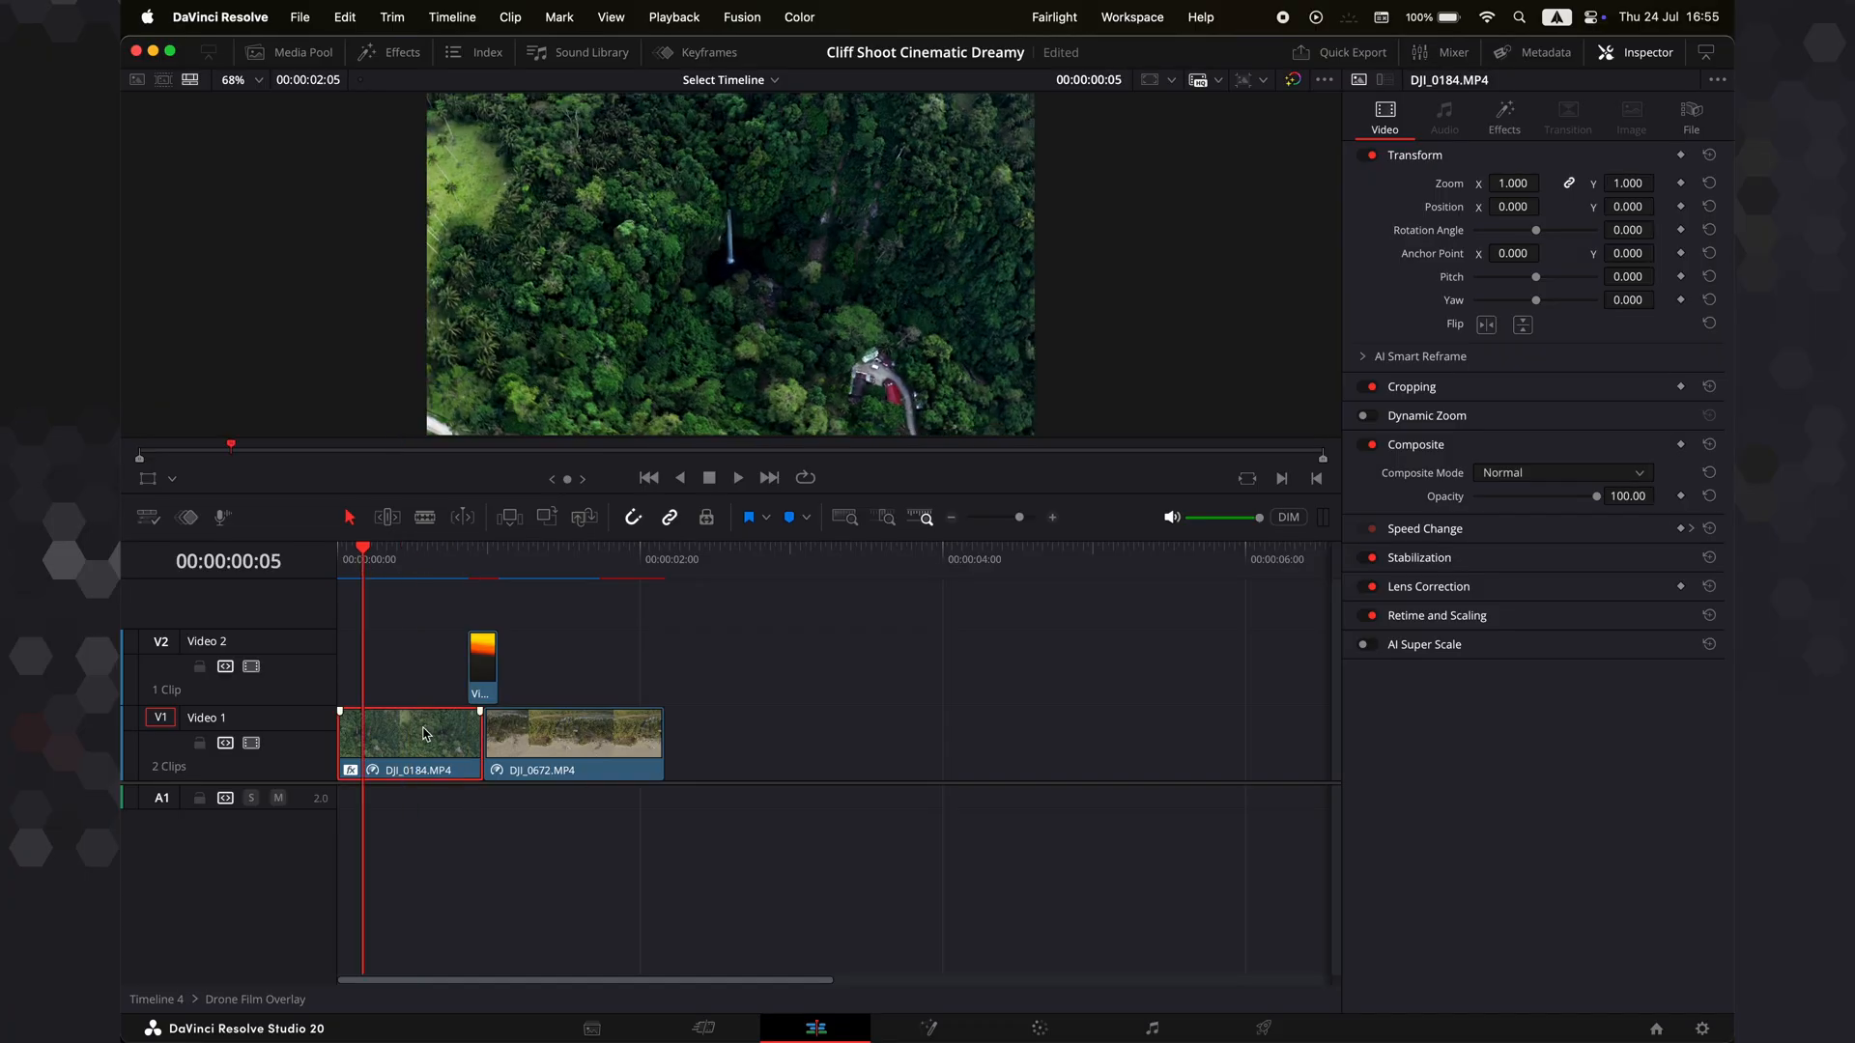
pyautogui.moveTo(558, 569); pyautogui.dragTo(484, 573)
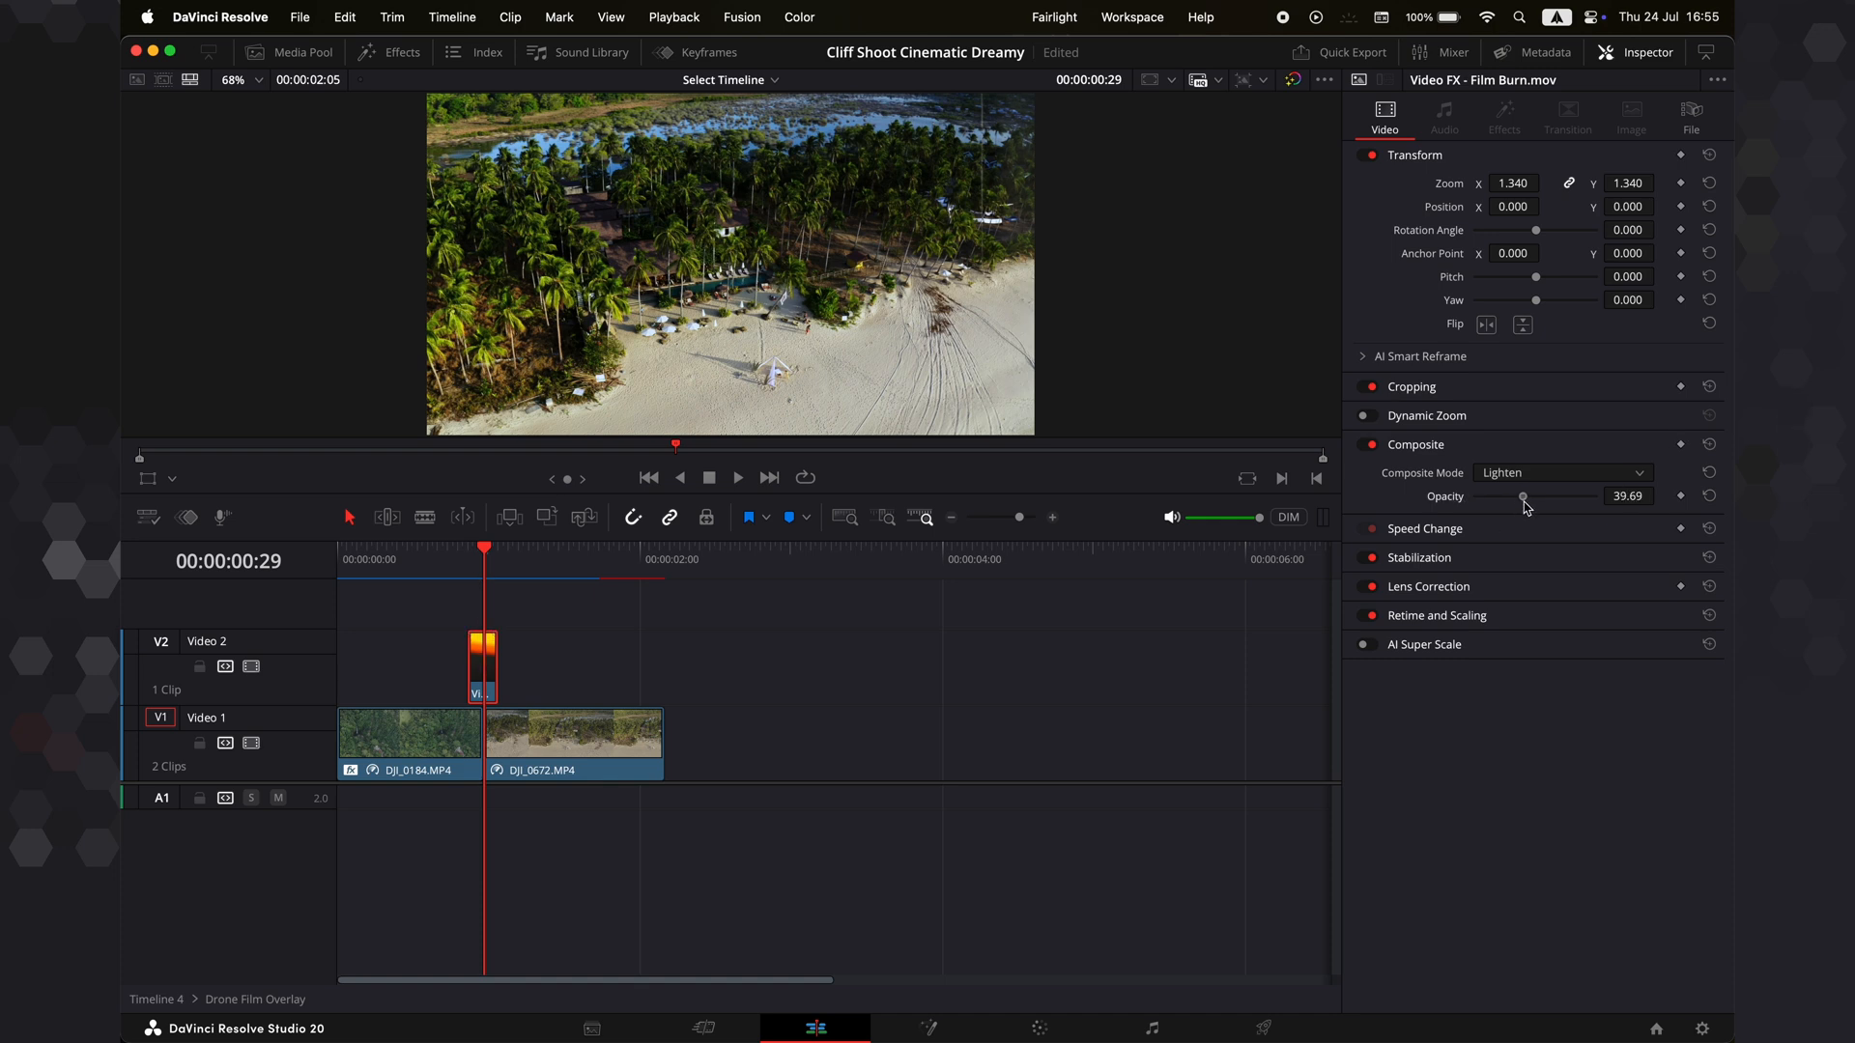
pyautogui.moveTo(473, 573); pyautogui.dragTo(493, 573)
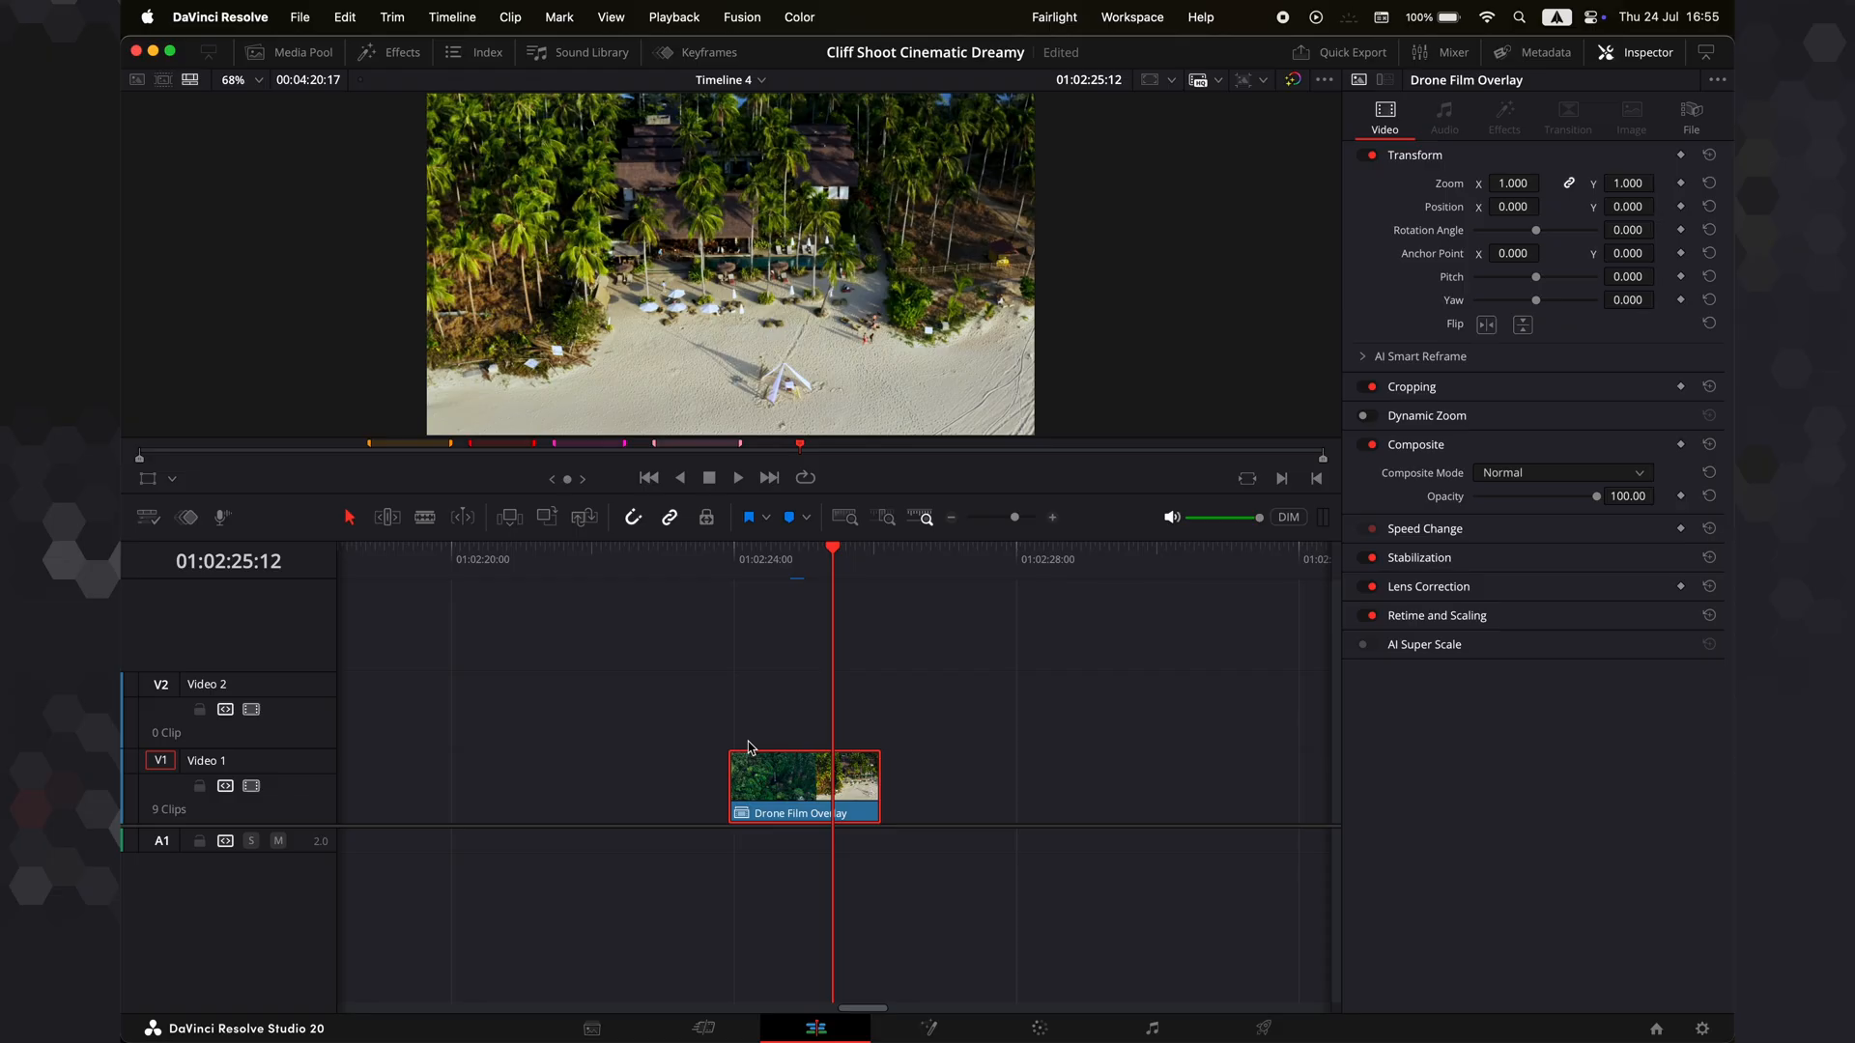
# Open the Drone Film Overlay compound clip in its own timeline
pyautogui.click(728, 565)
pyautogui.rightClick(791, 783)
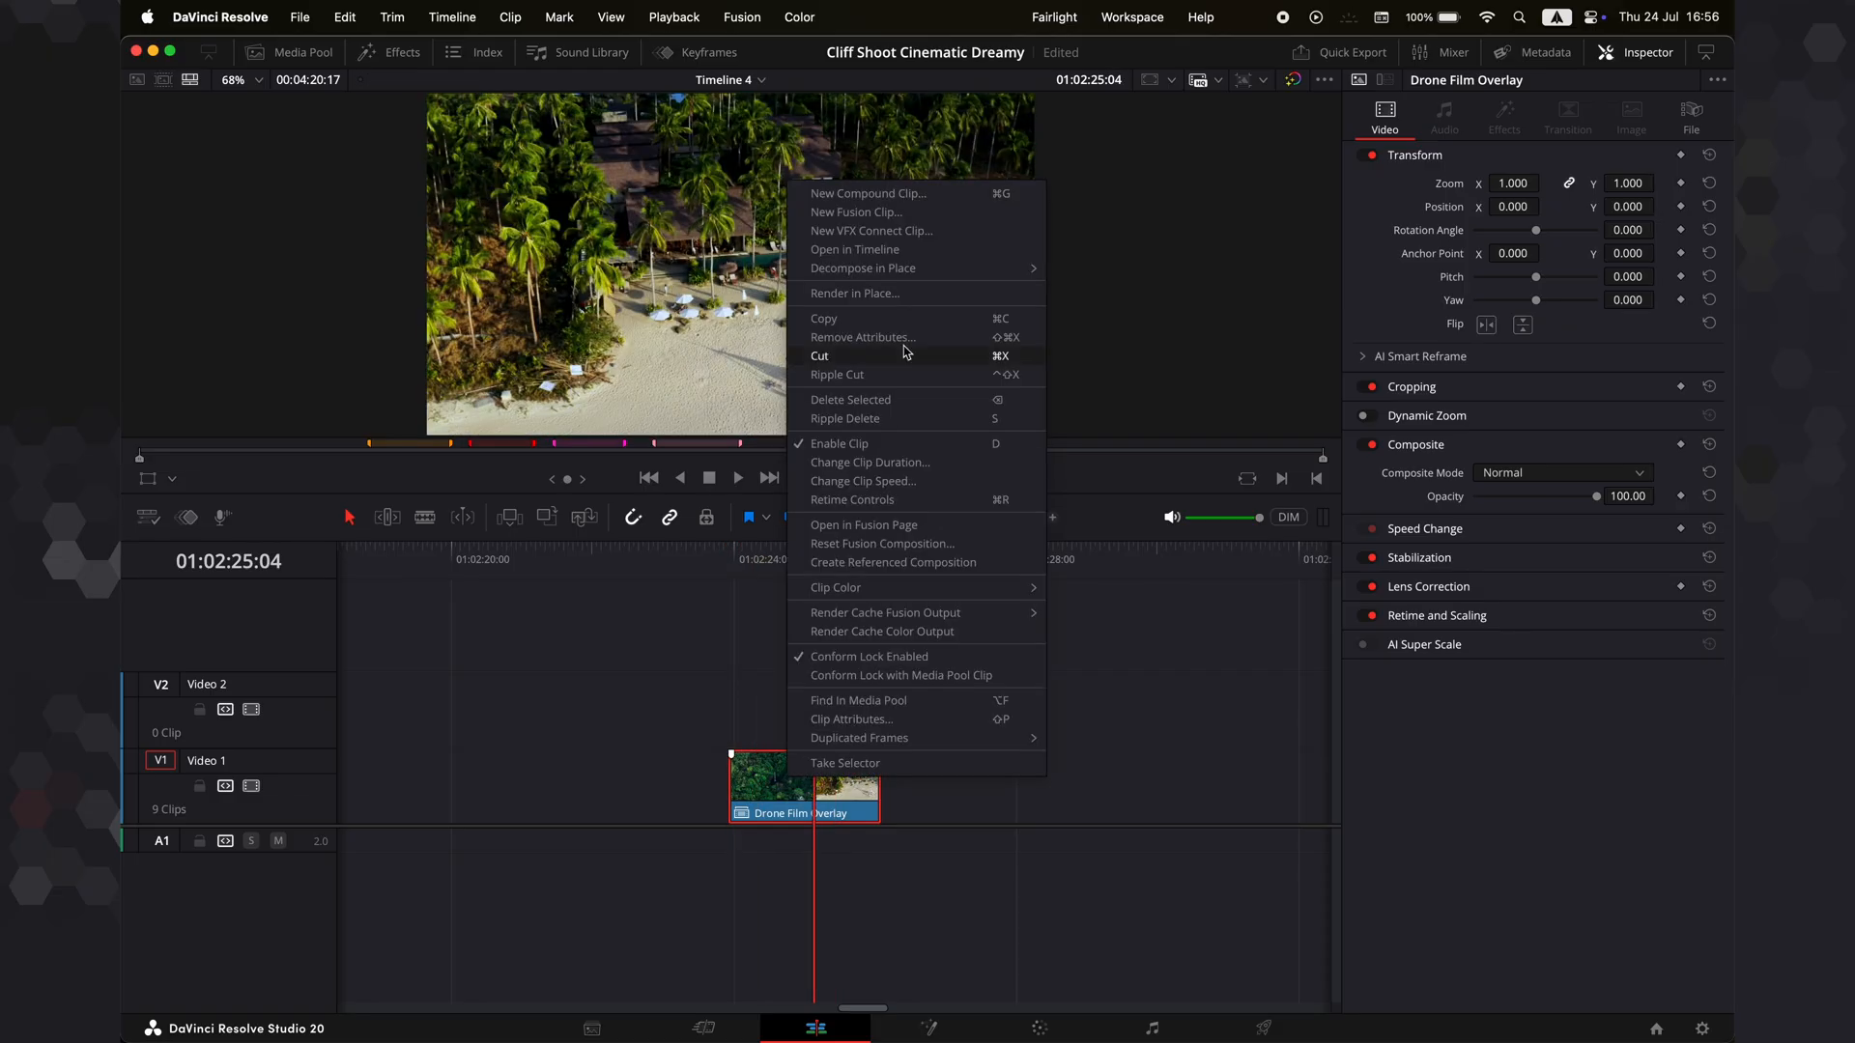
pyautogui.click(855, 249)
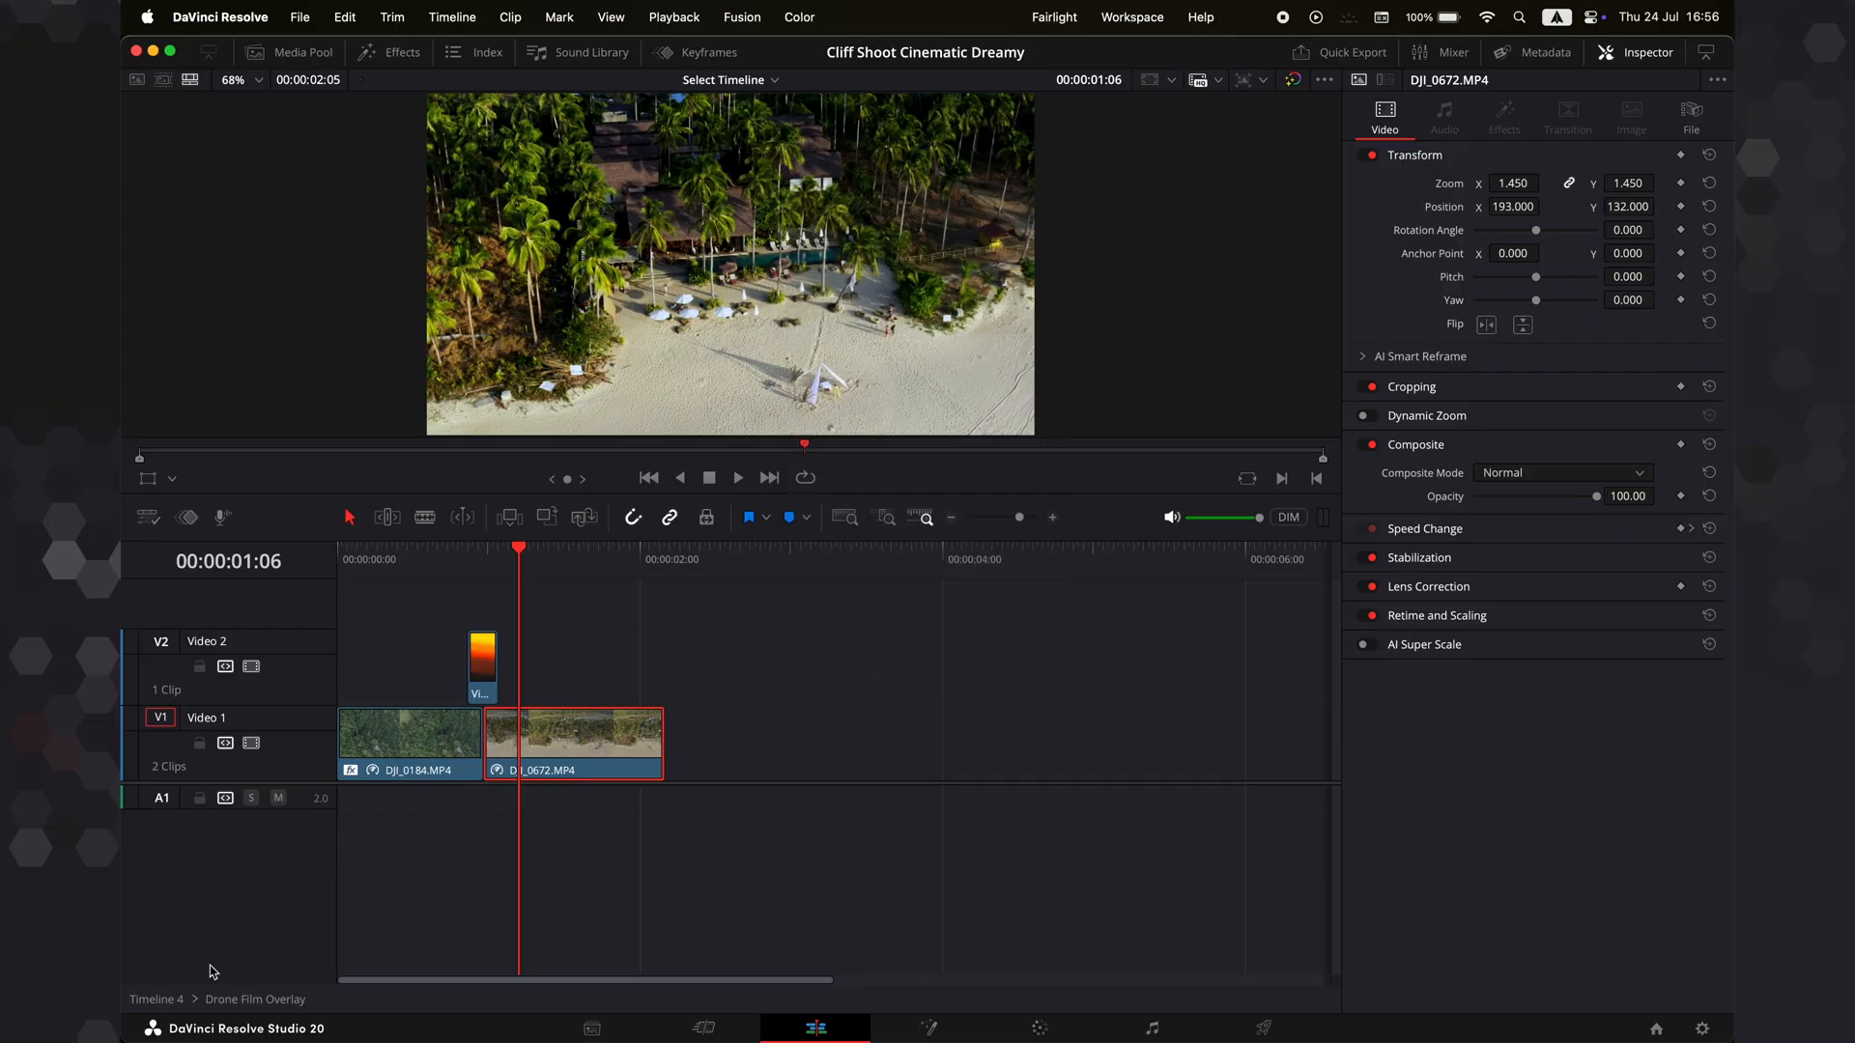